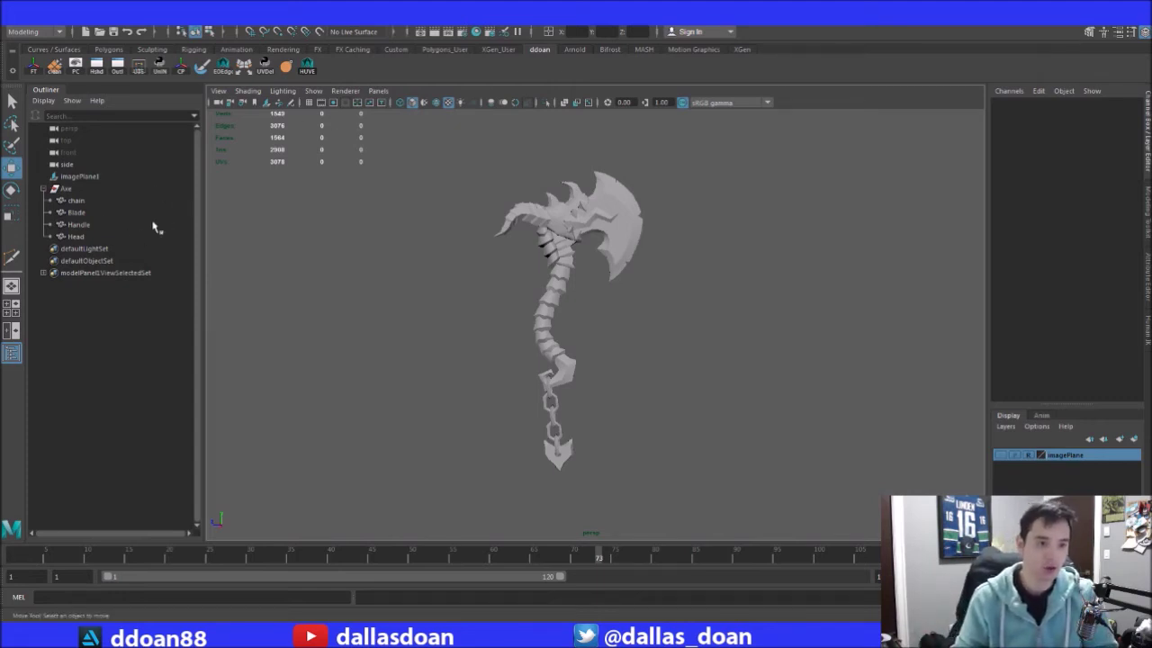
Look over the Axe group and its parts, and select the chain mesh on its own
left_click(75, 201)
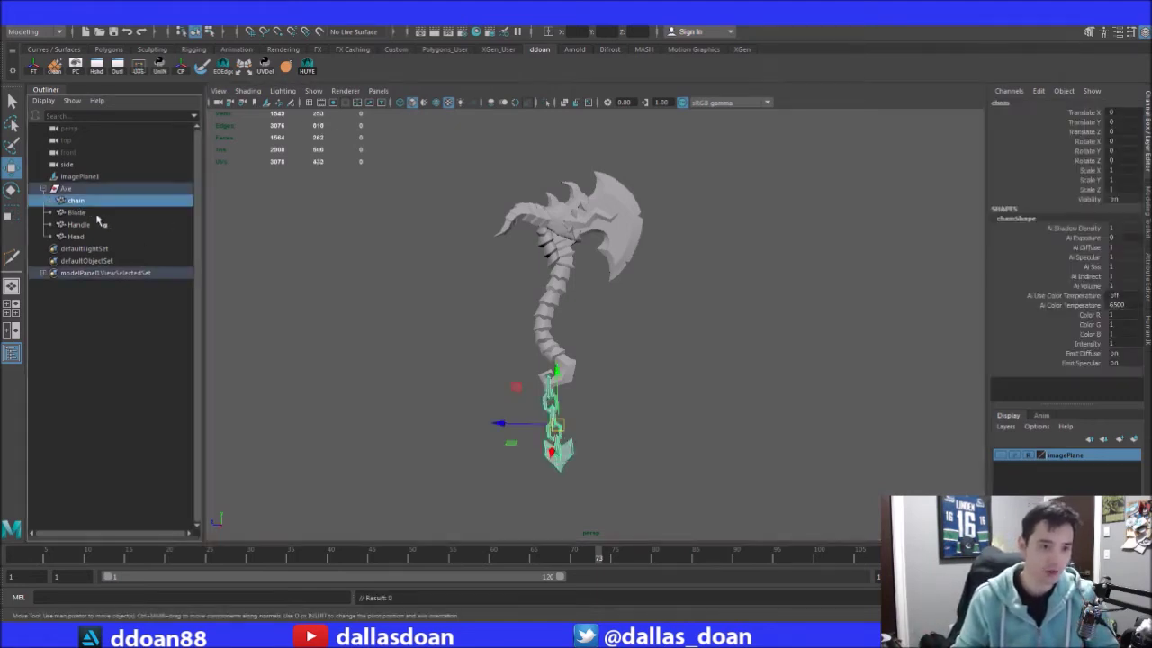
left_click_drag(599, 314, 640, 308, "alt")
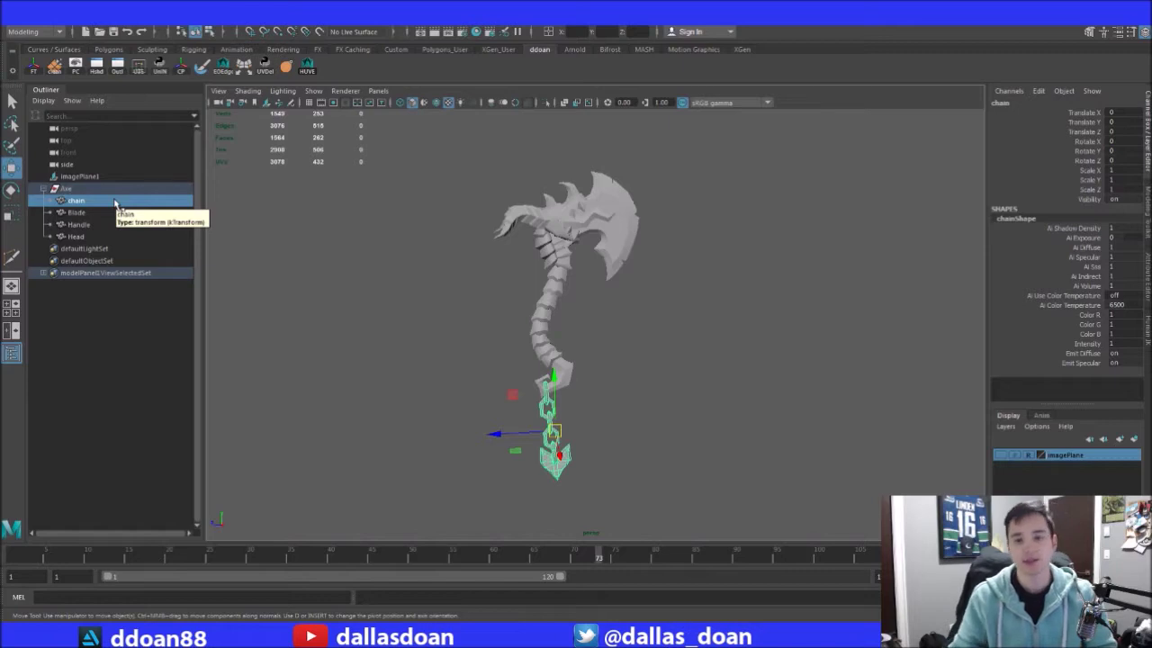
left_click(78, 192, "shift")
left_click(261, 210)
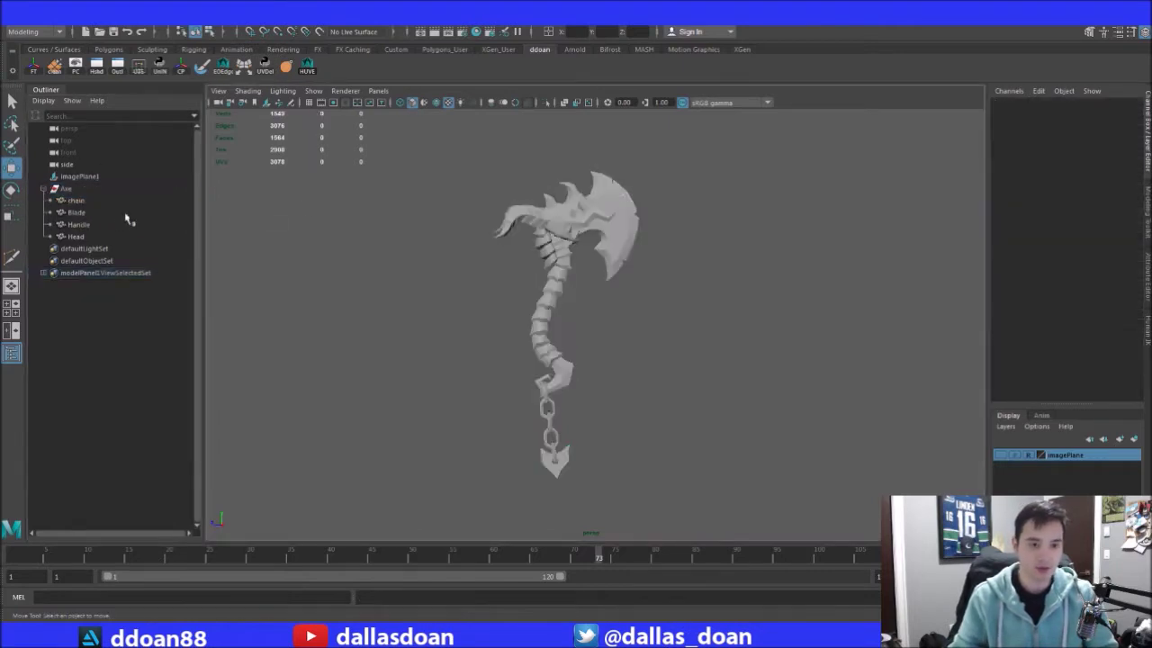
left_click(101, 192)
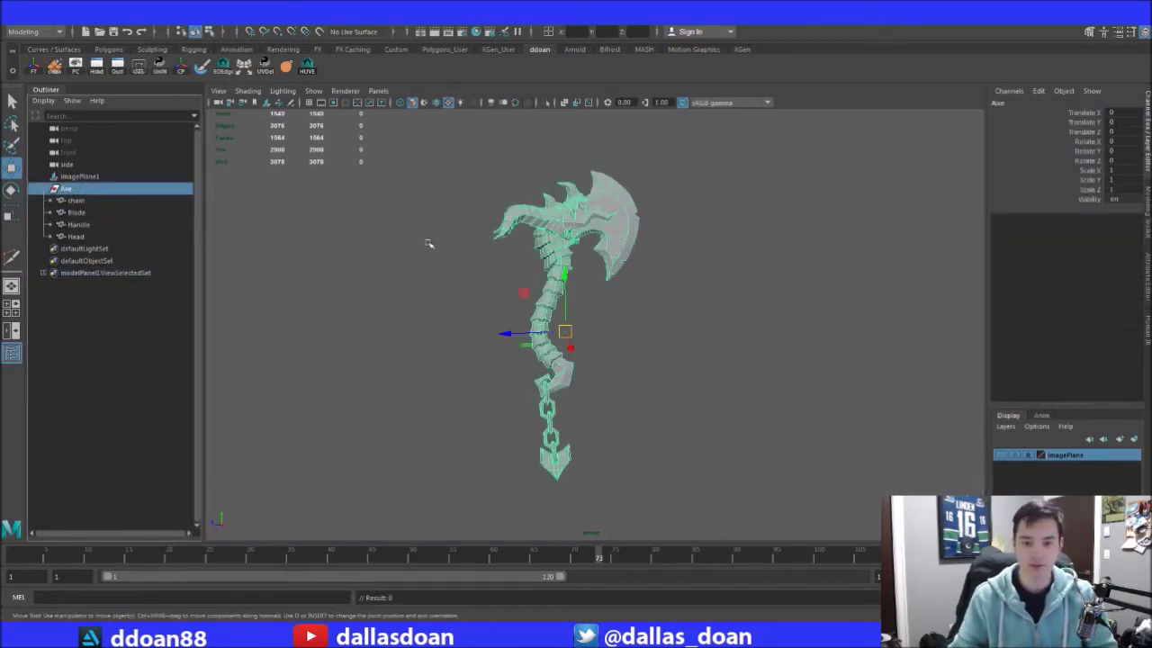
left_click_drag(433, 262, 378, 253, "alt")
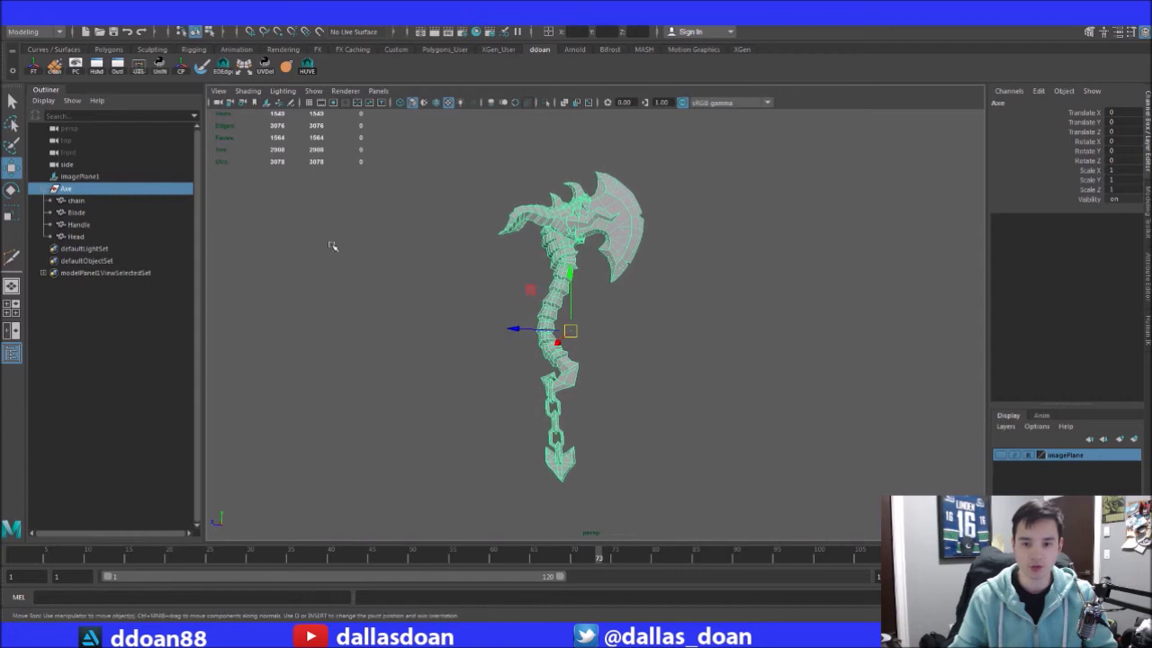
right_click(93, 196)
left_click(78, 199)
left_click(77, 200)
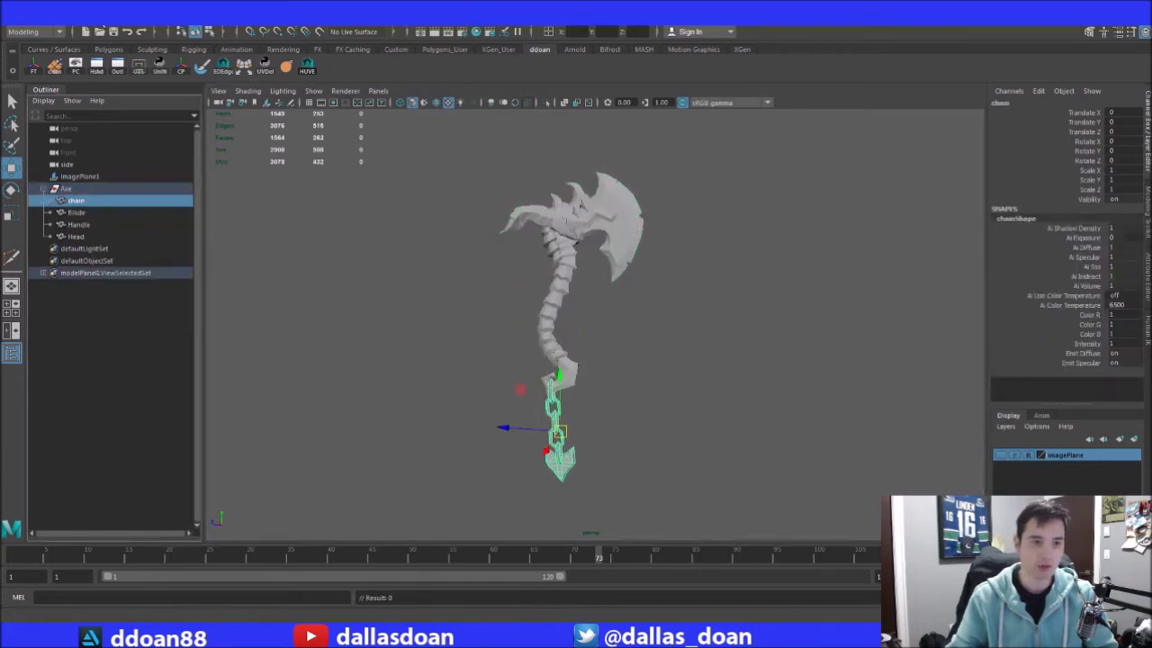
left_click(239, 14)
mouse_move(178, 14)
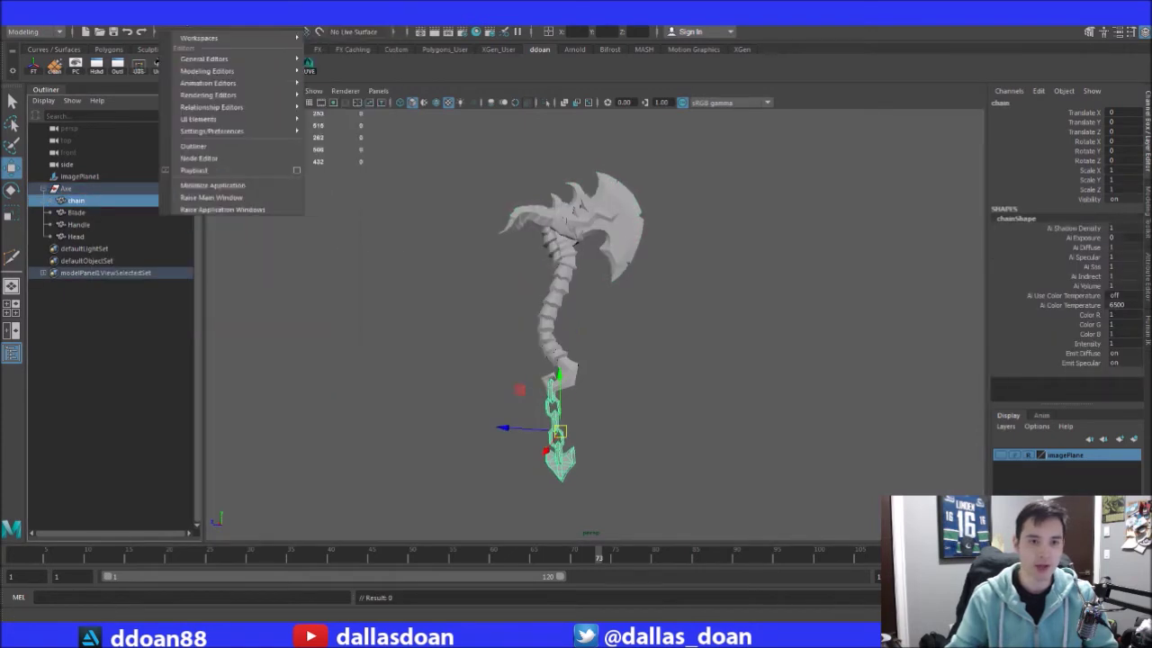
mouse_move(212, 131)
left_click(348, 232)
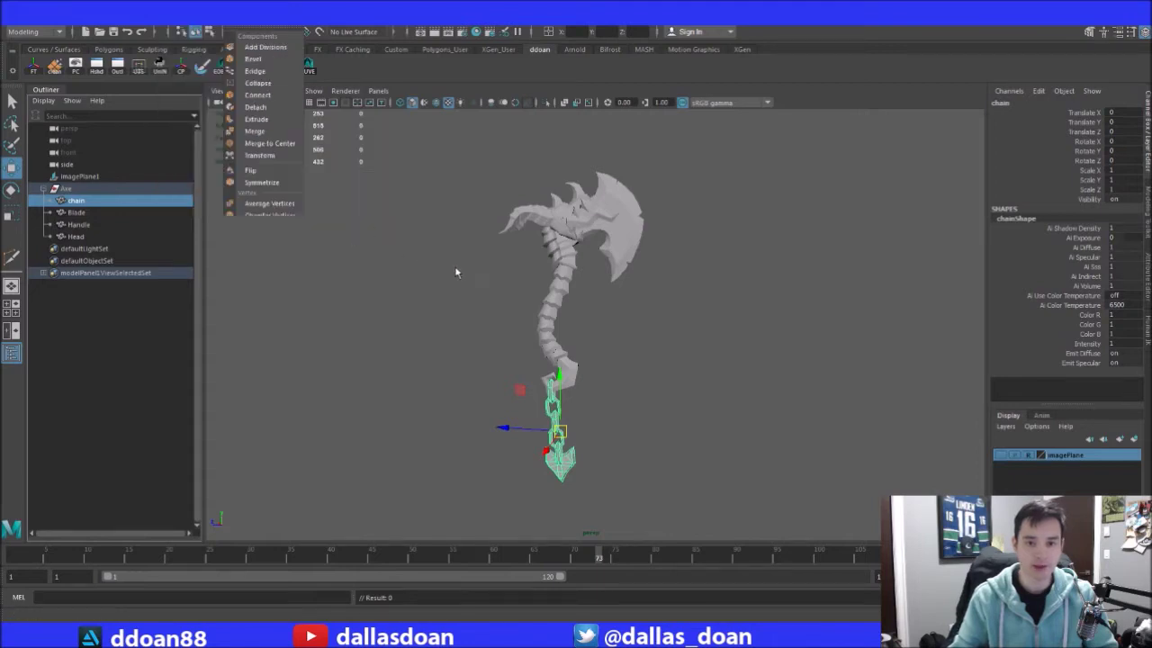
left_click_drag(650, 261, 647, 329)
left_click(576, 461)
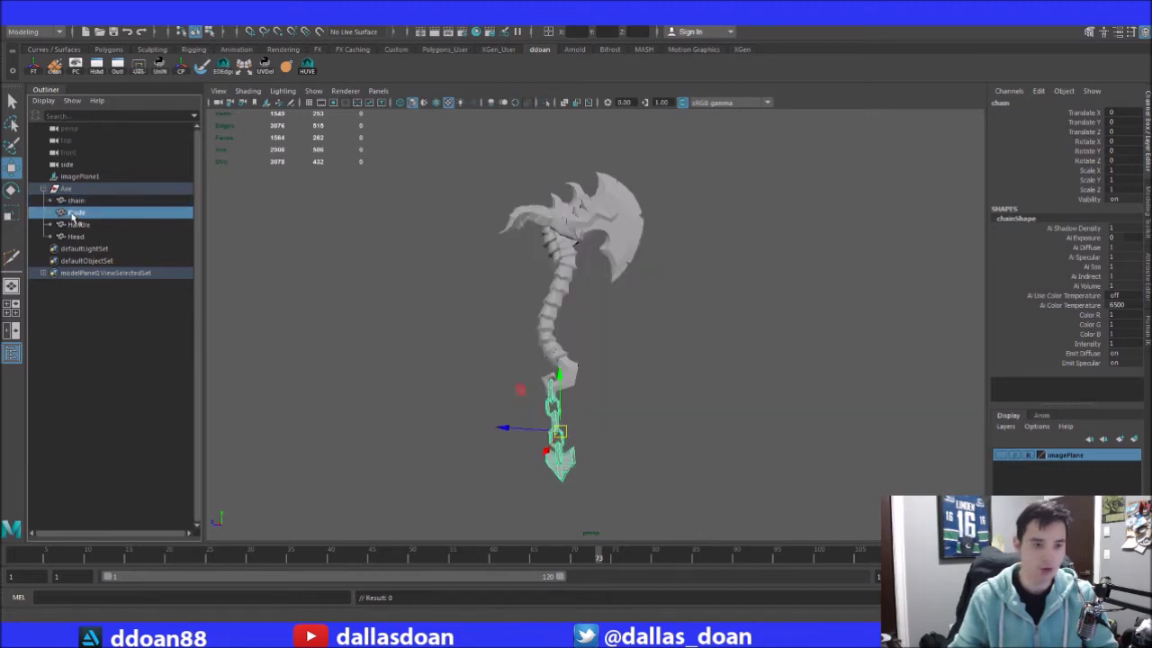
Start an Export Selection for the chain mesh and set the file type to OBJexport
left_click(11, 27)
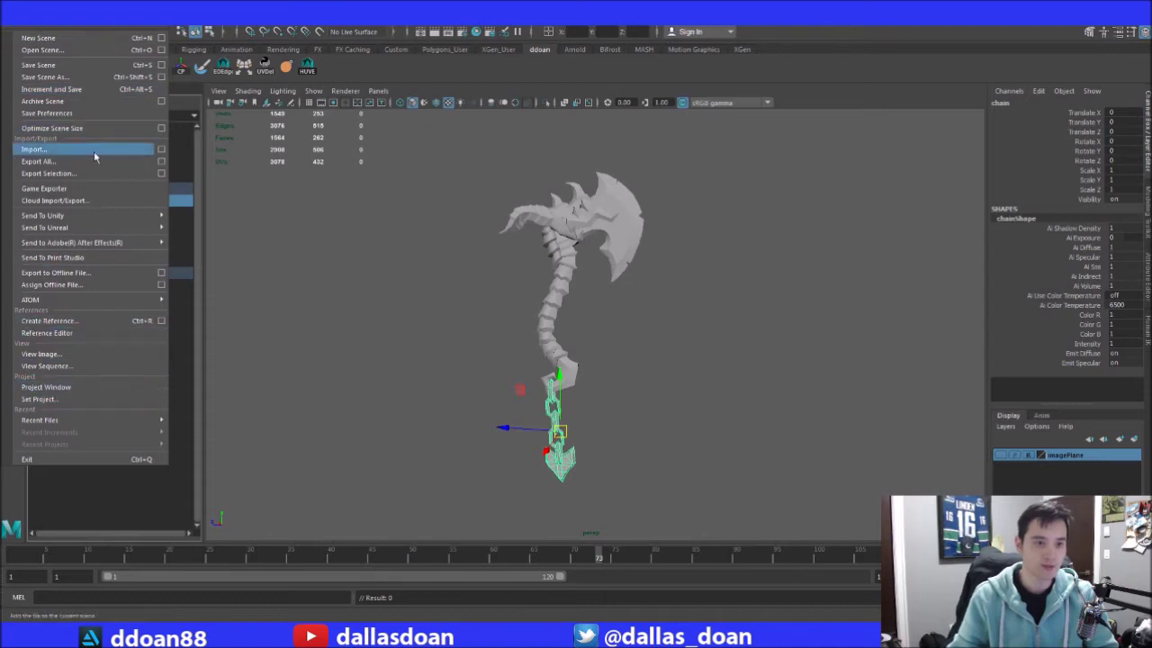
left_click(135, 174)
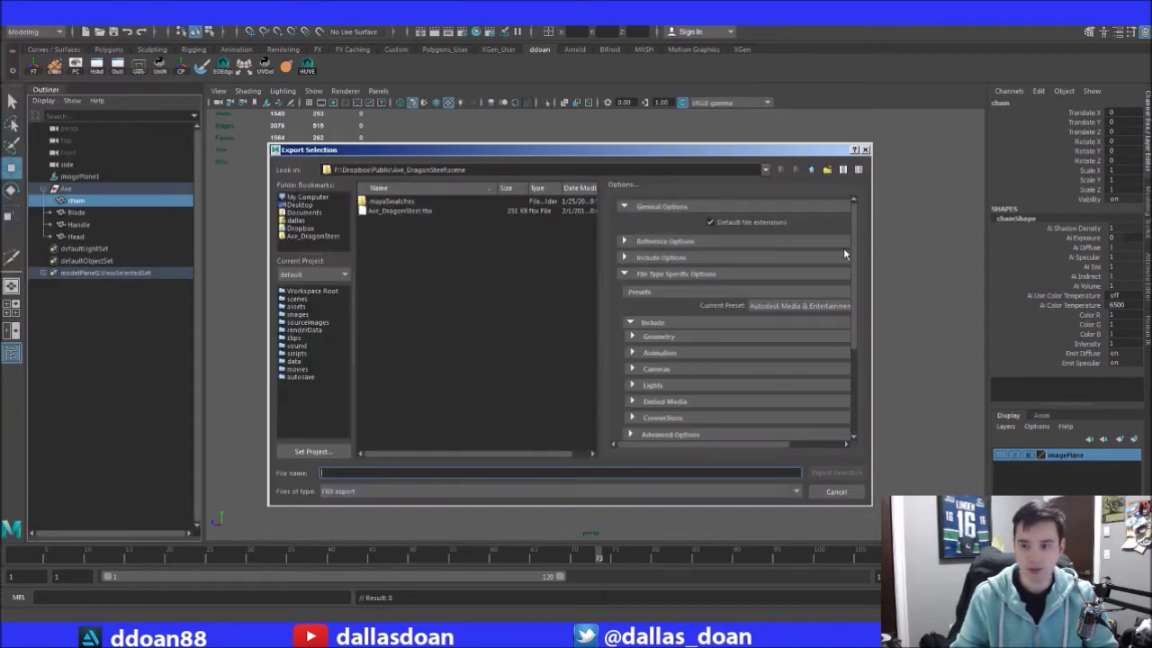
mouse_move(856, 254)
left_mouse_down()
mouse_move(854, 340)
mouse_move(856, 235)
left_mouse_up()
left_click(371, 491)
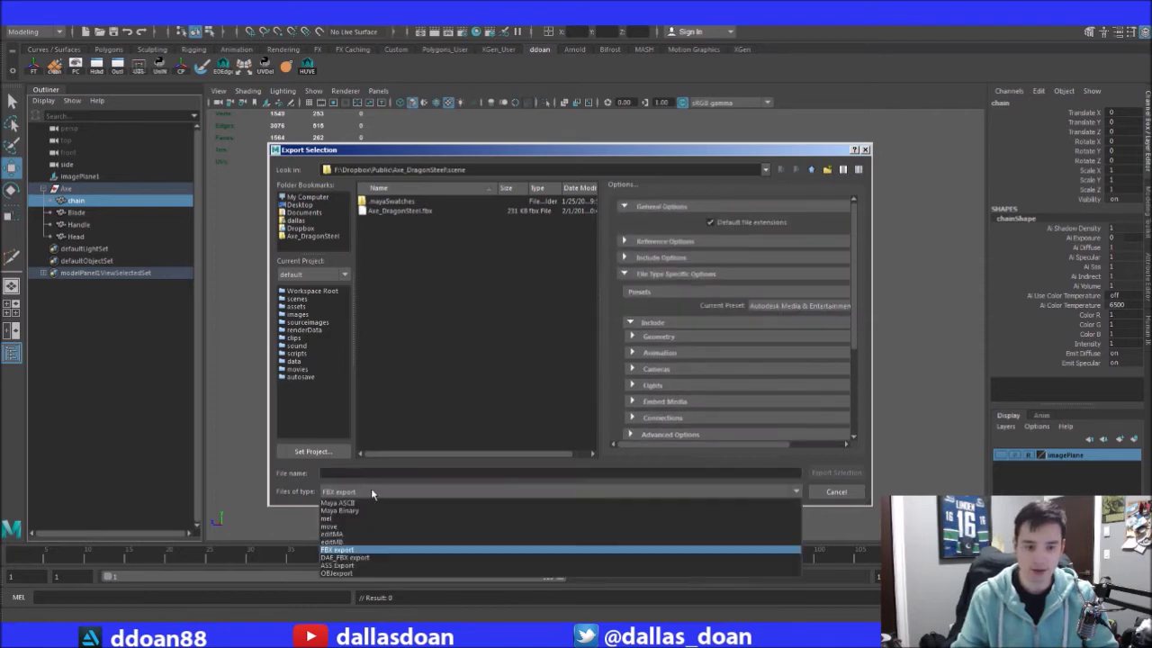
left_click(352, 573)
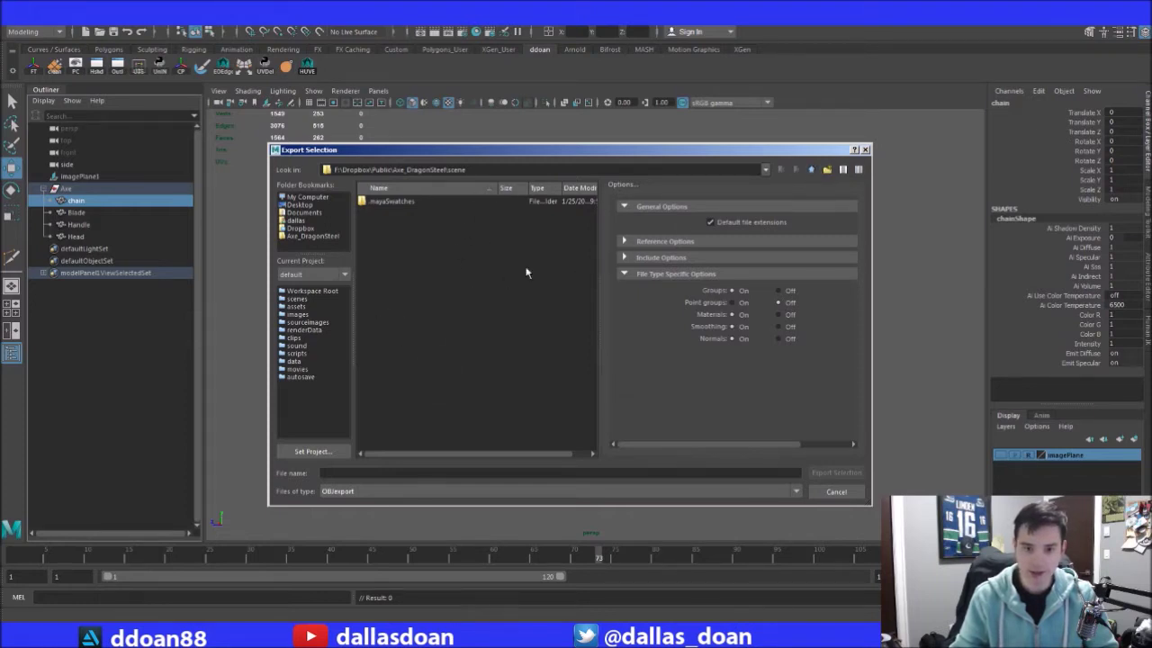
Create a folder named meshes inside the Axe_DragonSteel project folder and open it as the export location
left_click(810, 171)
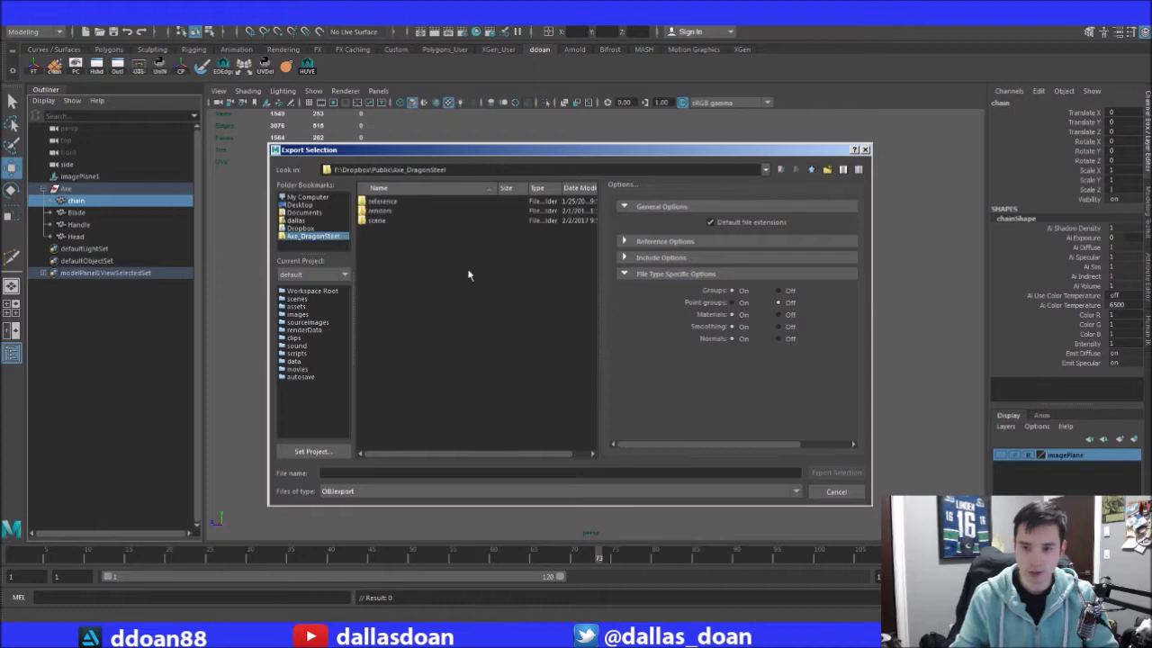
right_click(409, 264)
left_click(446, 279)
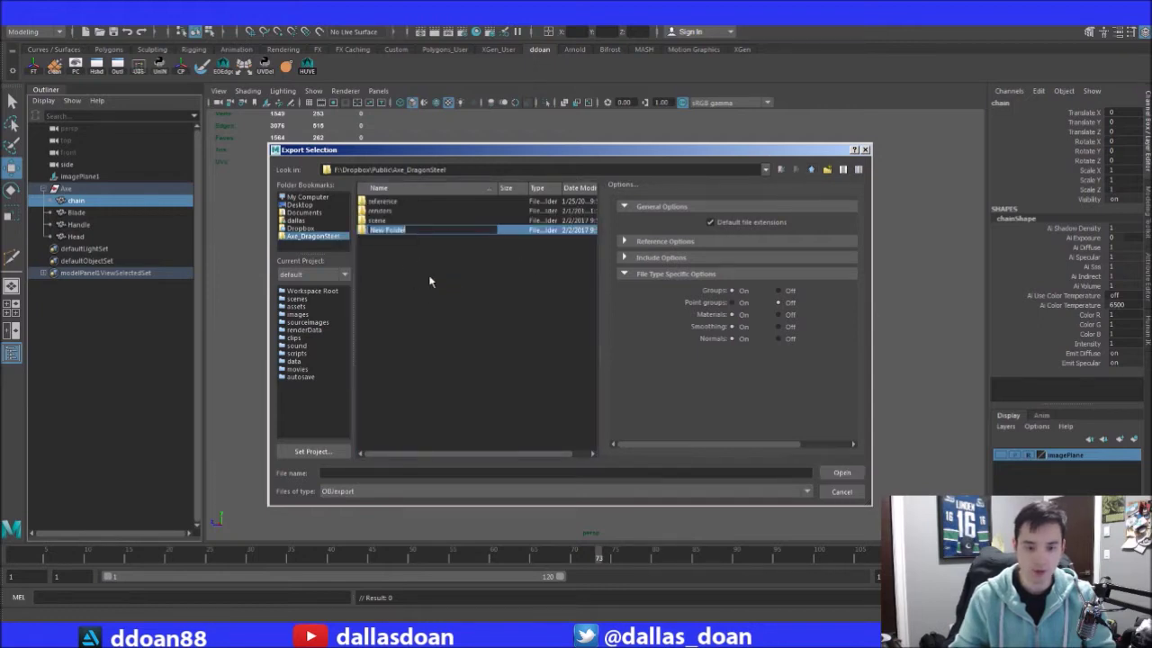
type("exmesh")
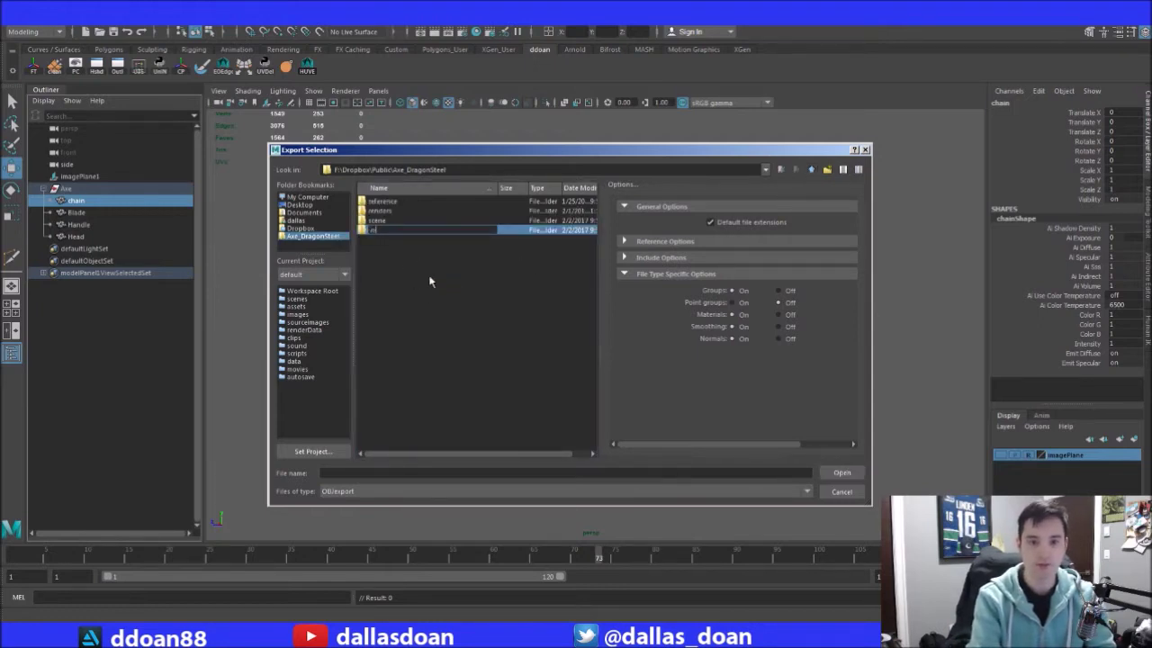
type("es")
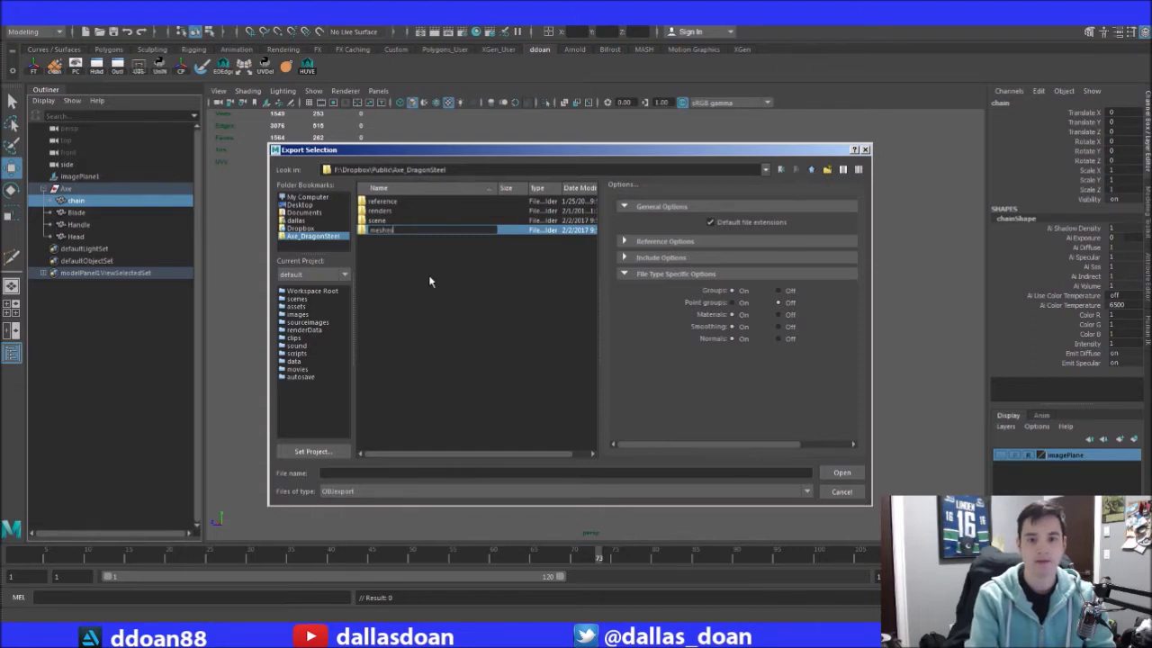
key("Return")
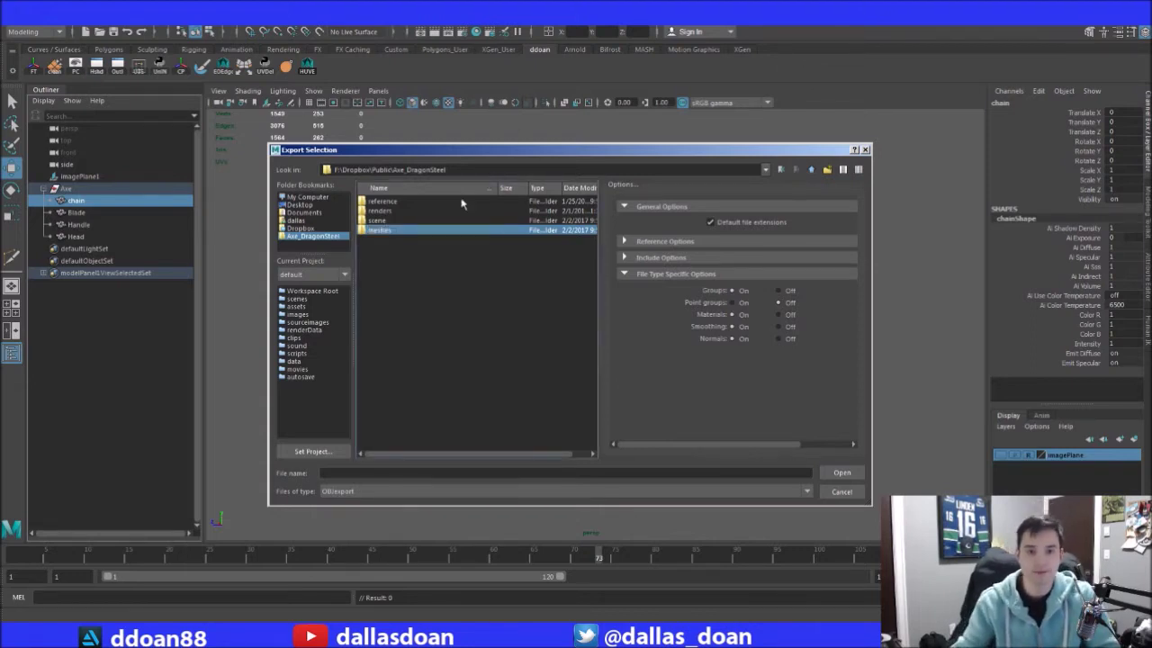
double_click(389, 230)
Export the selected chain mesh under the file name chain_lp
left_click(354, 470)
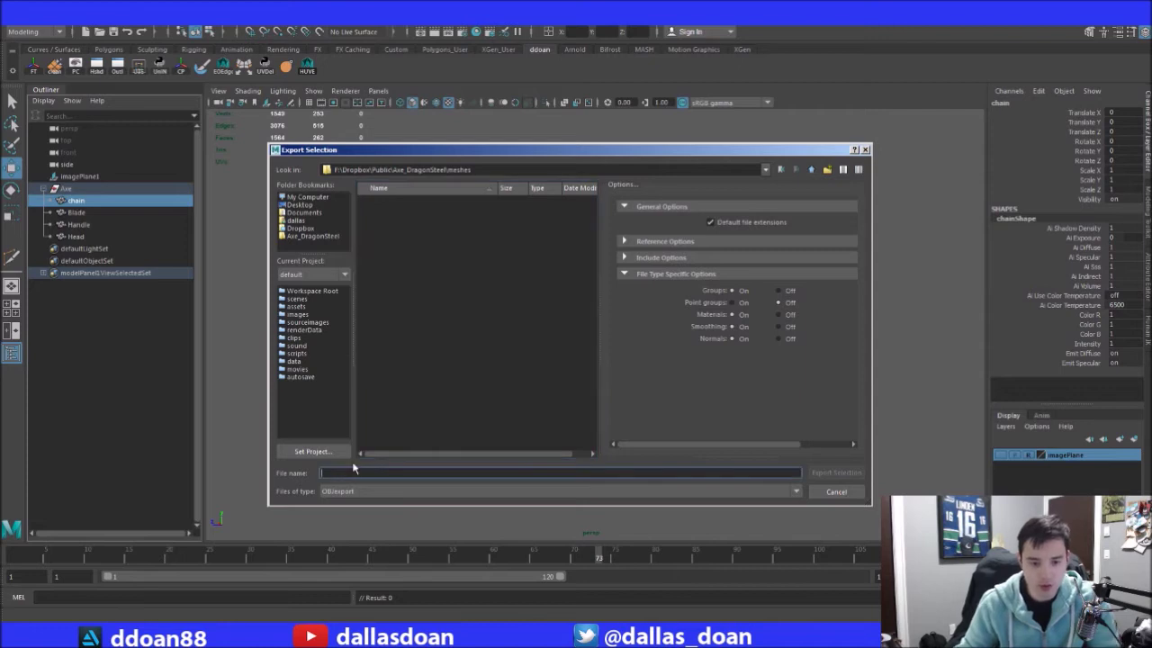
type("chain_lo")
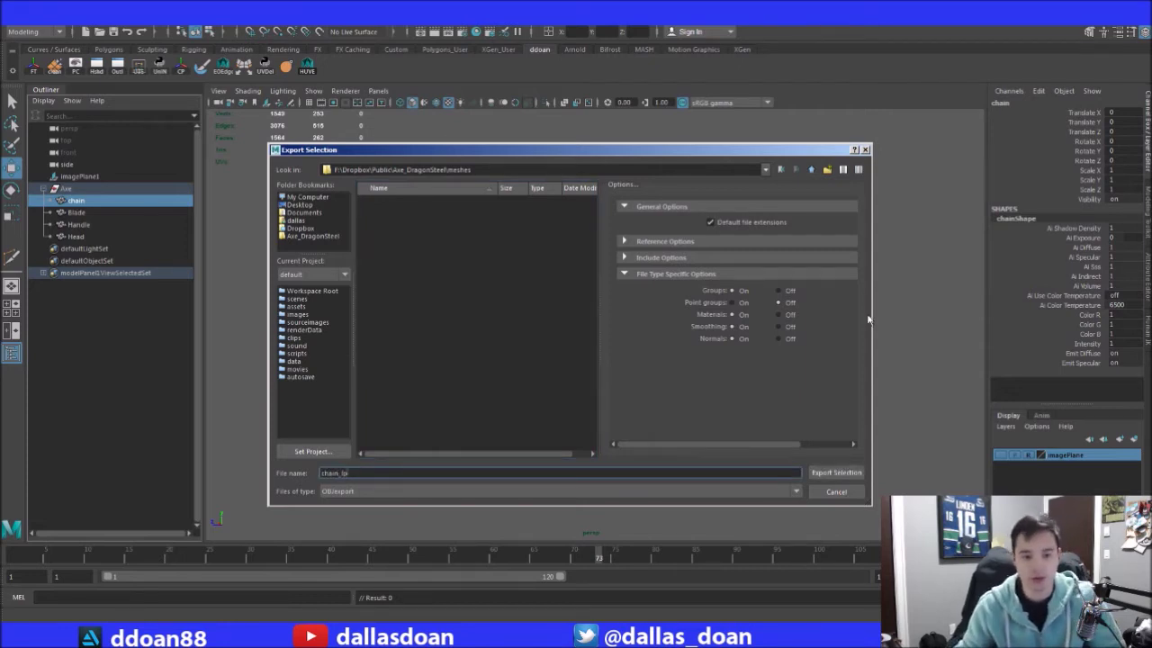
left_click(828, 476)
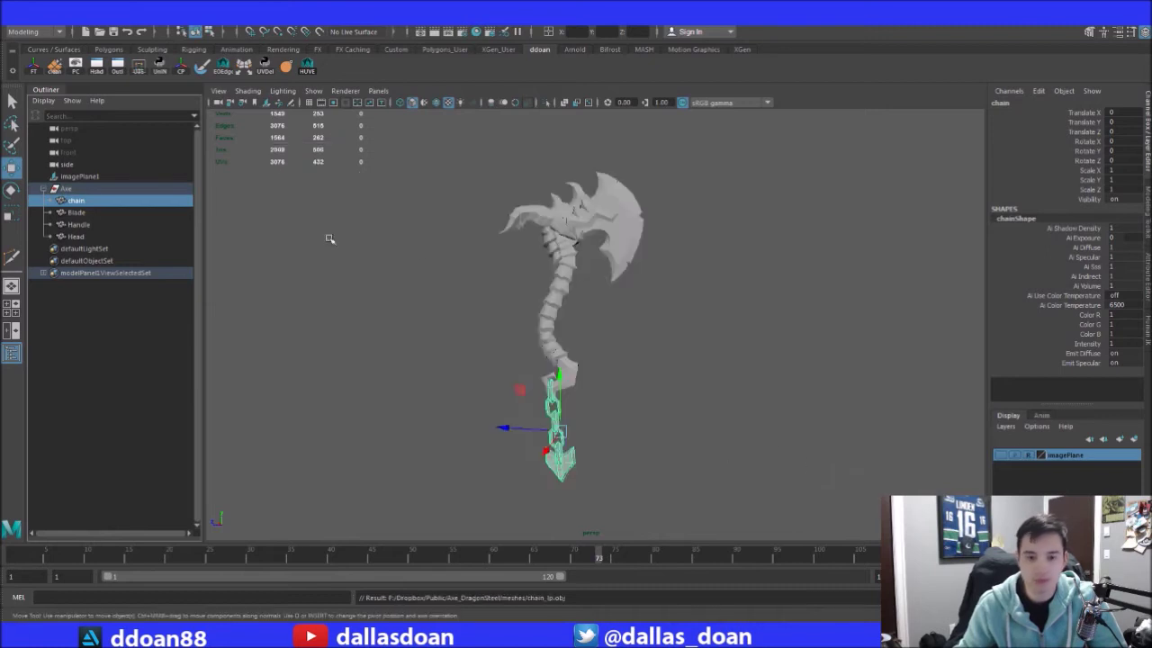
Select the Blade mesh and start an Export Selection for it
left_click(95, 212)
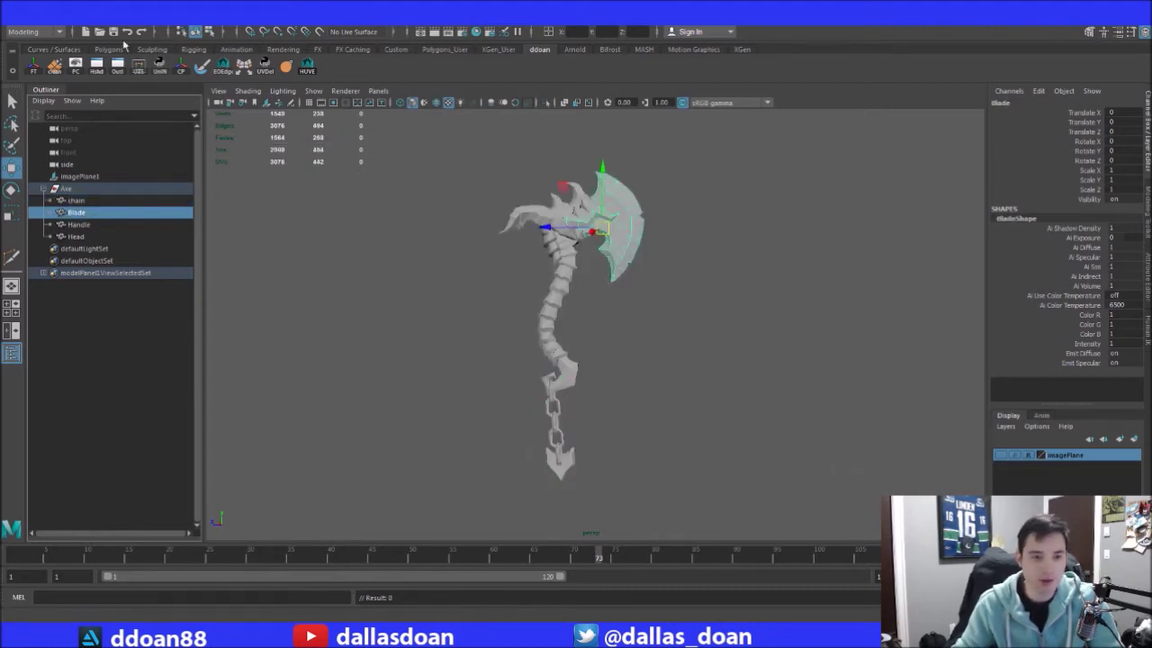
left_click(7, 27)
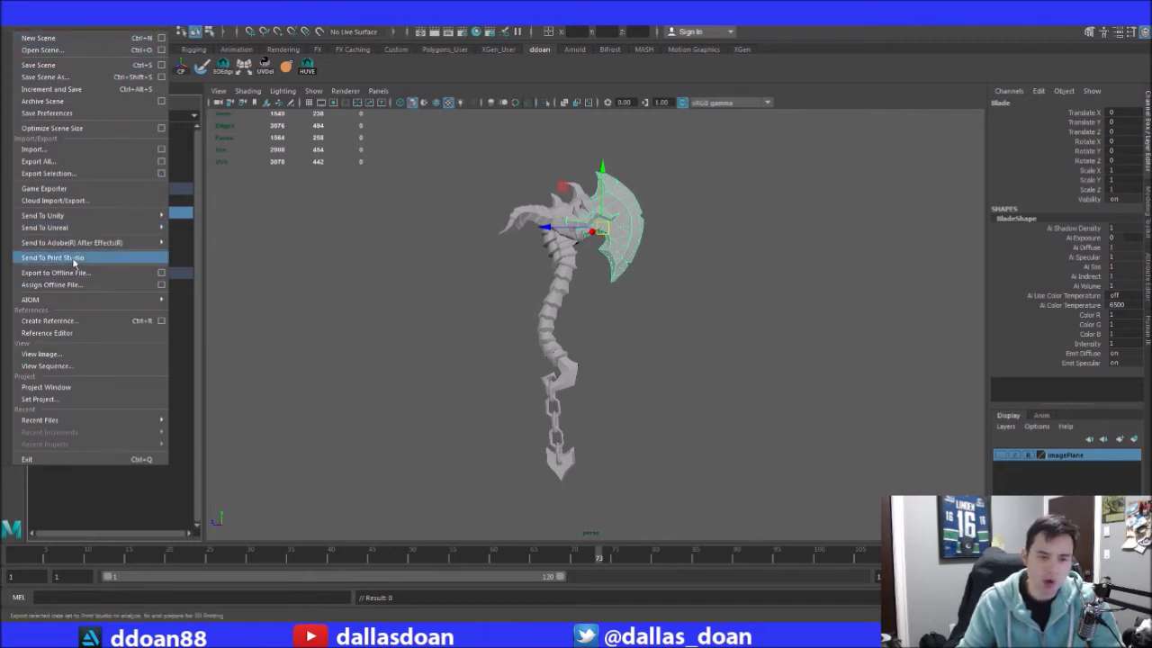
left_click(81, 173)
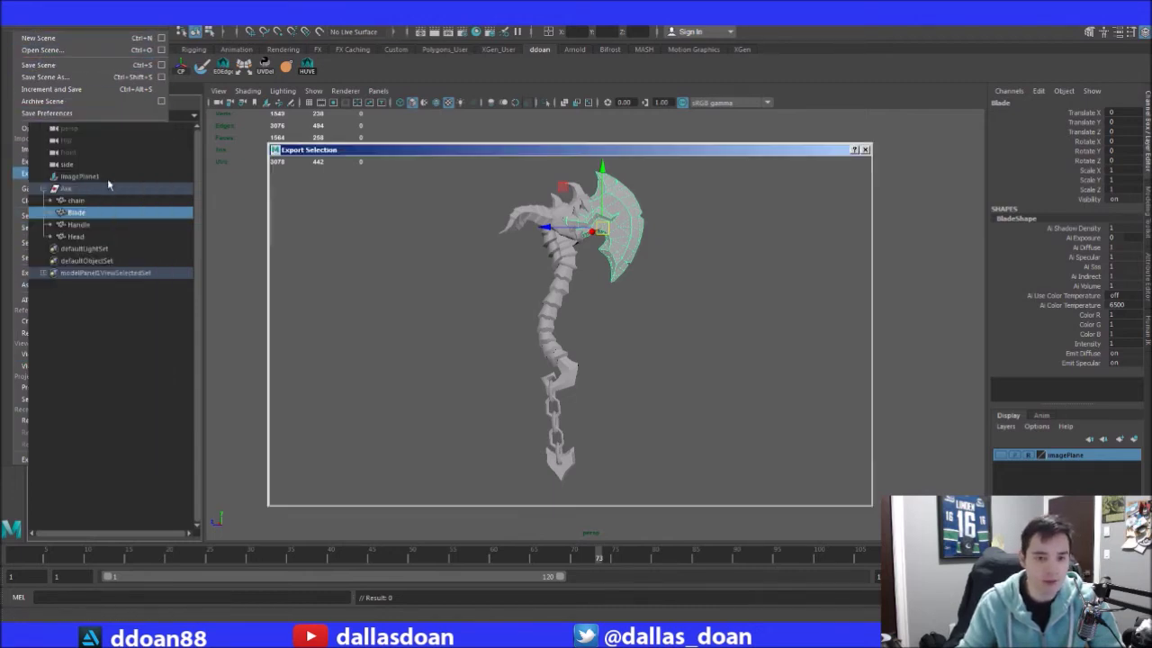
left_click(391, 202)
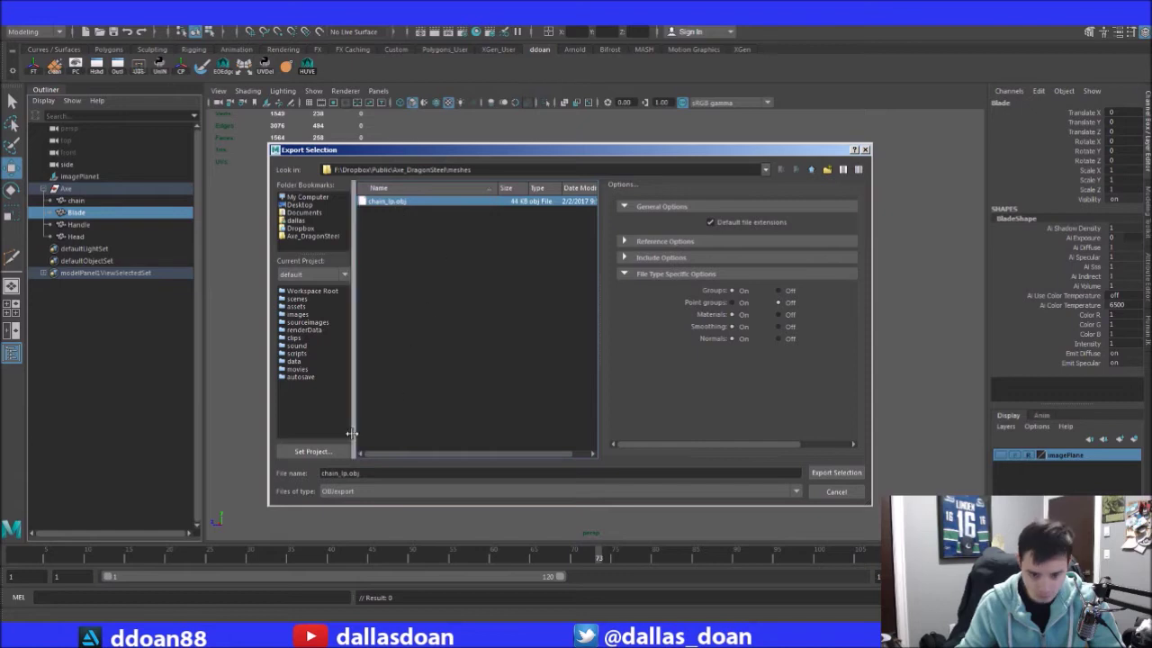
left_click(340, 473)
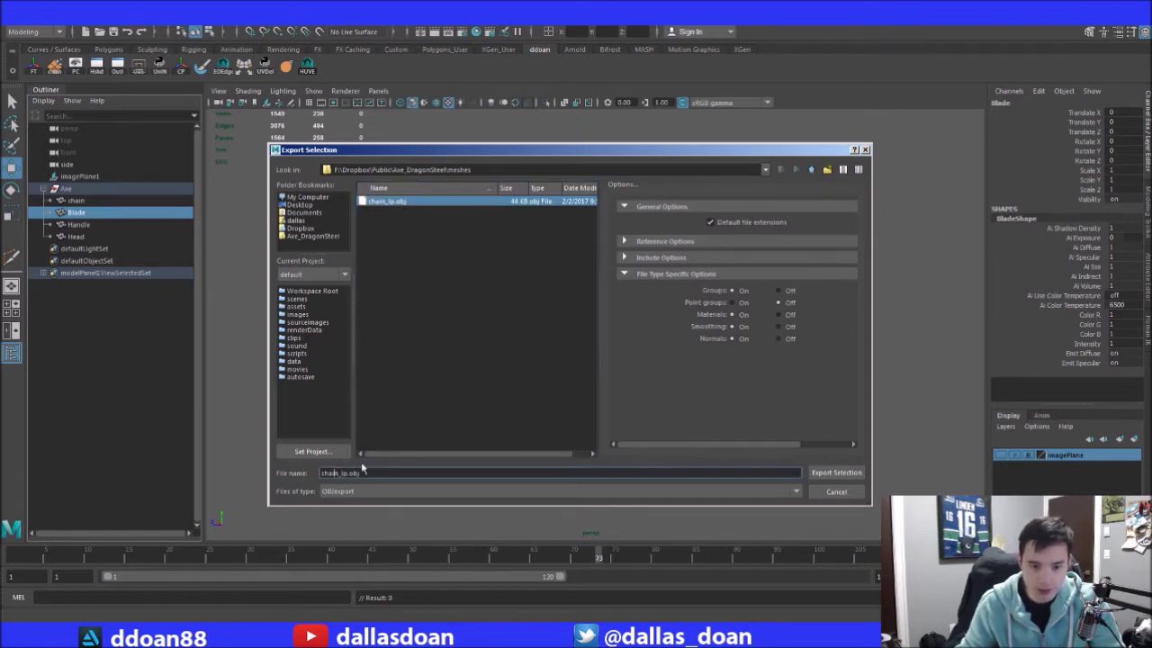
type("blade")
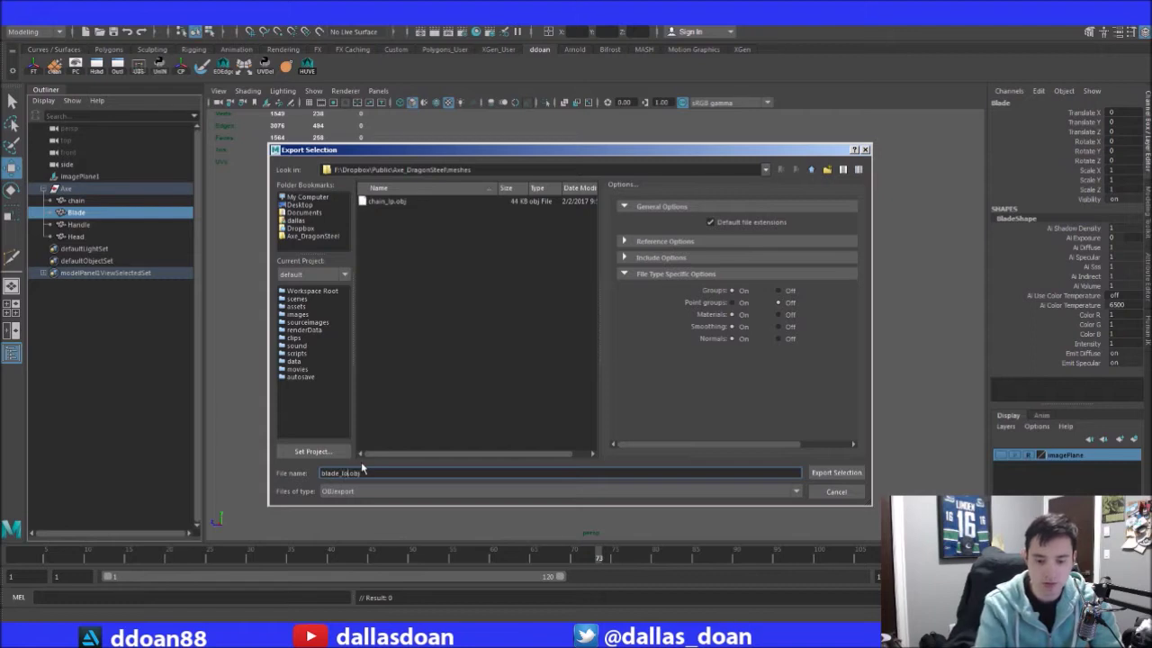
Rename the exported chain file in the meshes folder to chain_low.obj
left_click(403, 204)
right_click(405, 204)
left_click(417, 209)
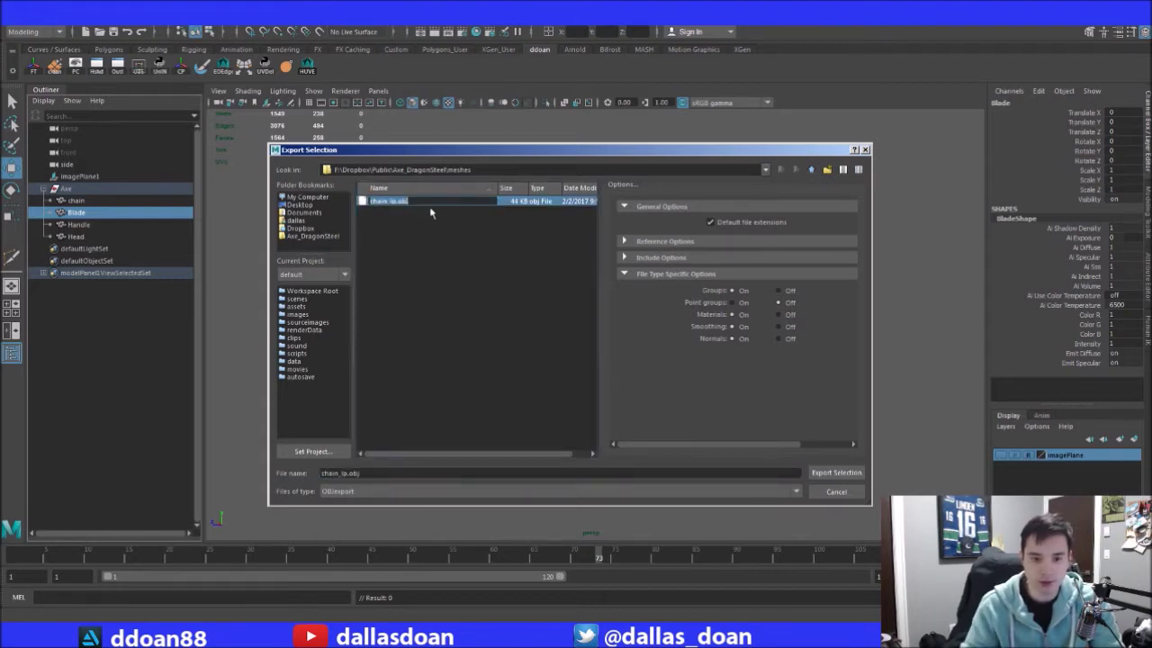
key("Right")
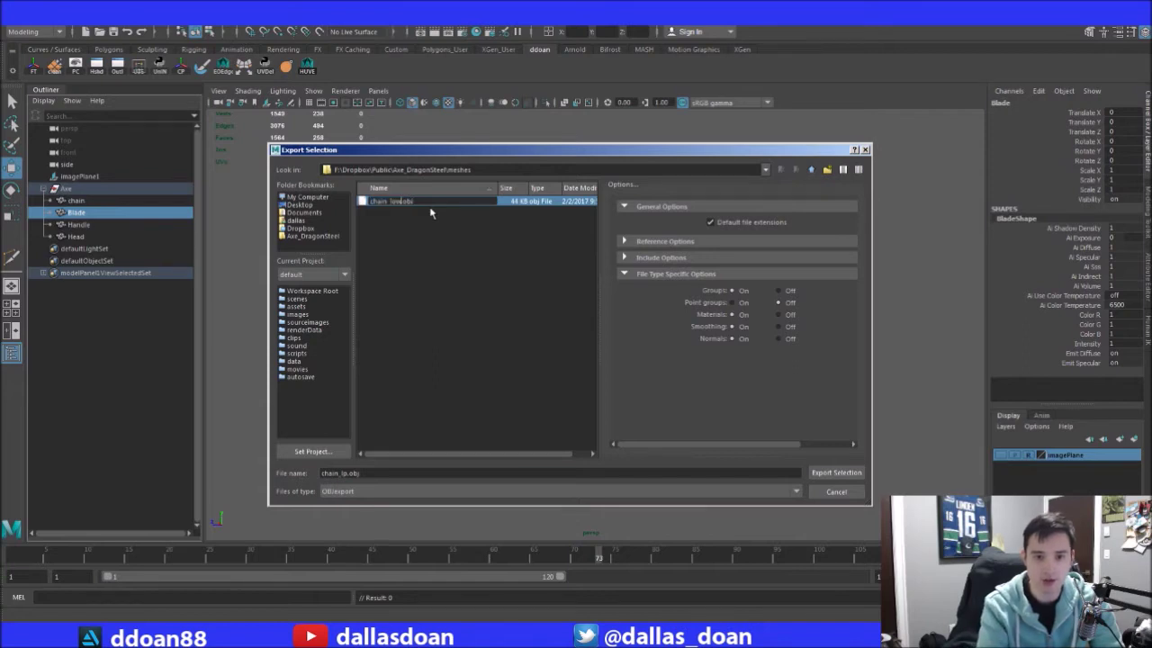
Export the Blade mesh into the meshes folder as blade_low.obj
left_click(345, 469)
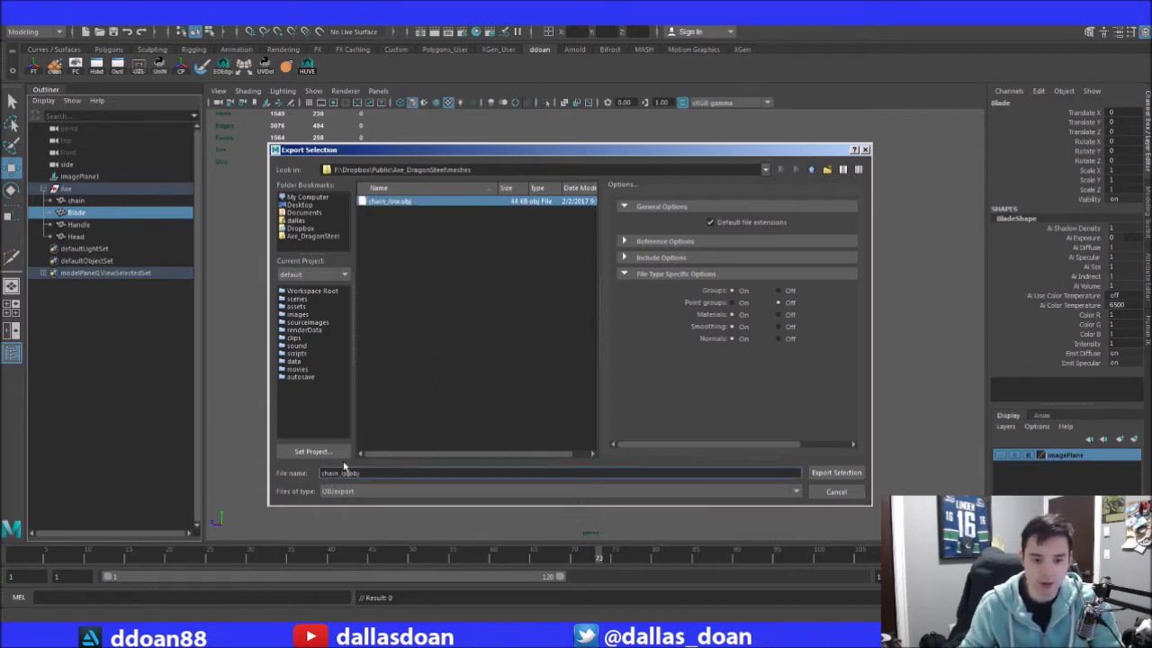
key("shift+Home")
type("bla")
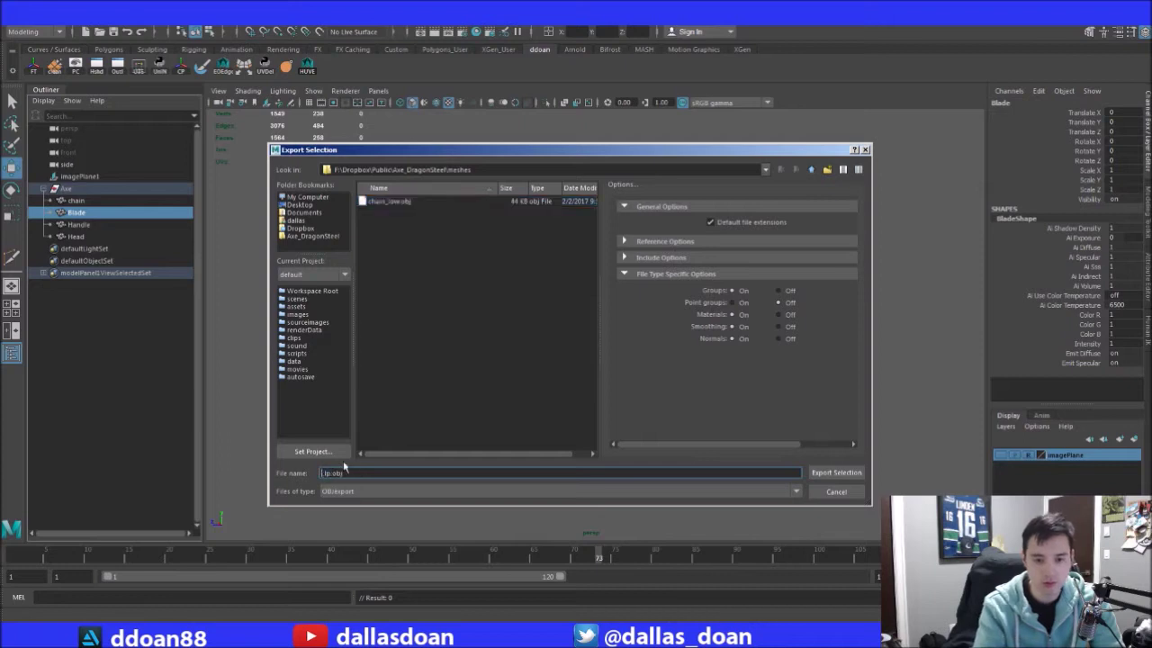
key("BackSpace")
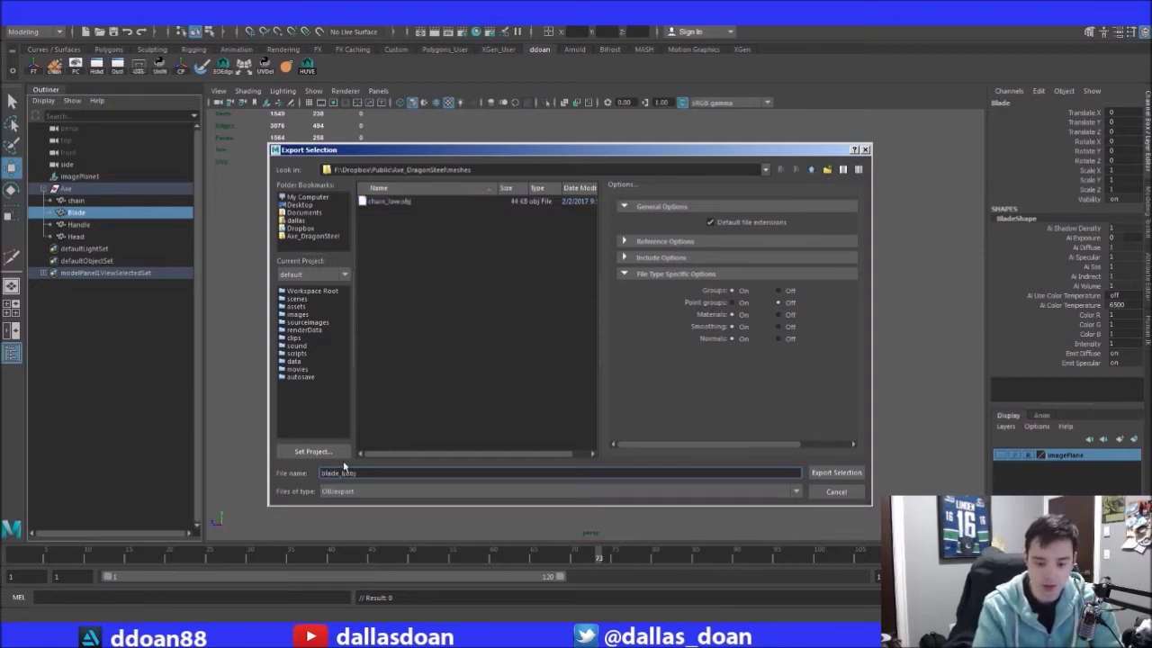
type("ow.obj")
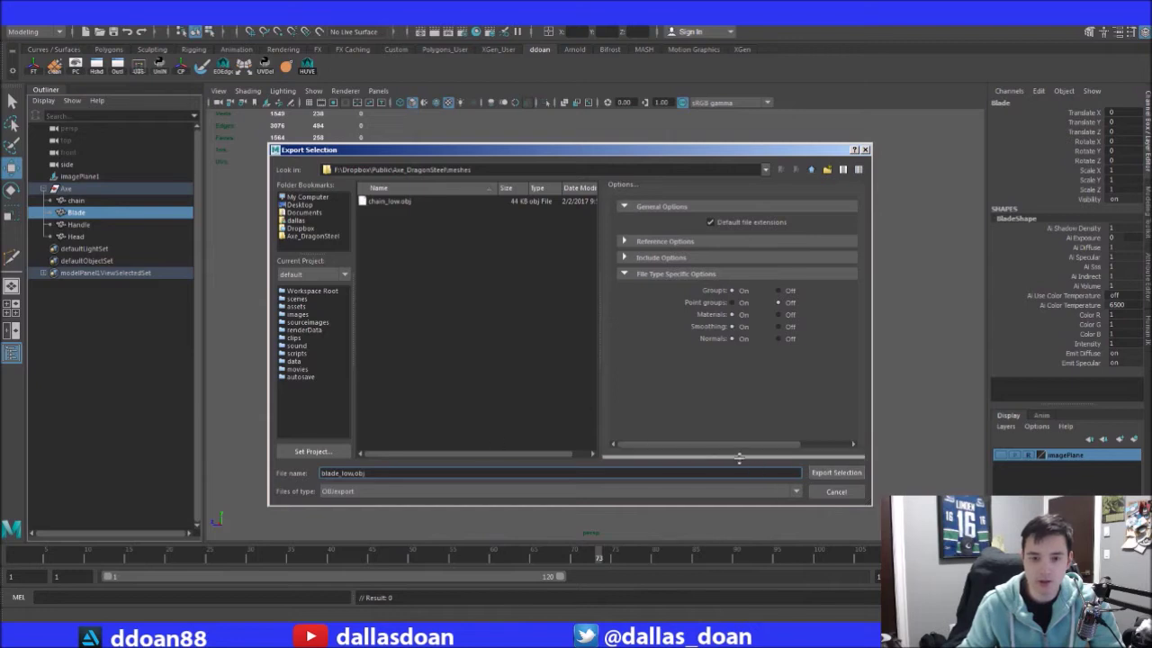
left_click(836, 475)
Export the Handle mesh into the meshes folder as handle_low in OBJ format
left_click(79, 225)
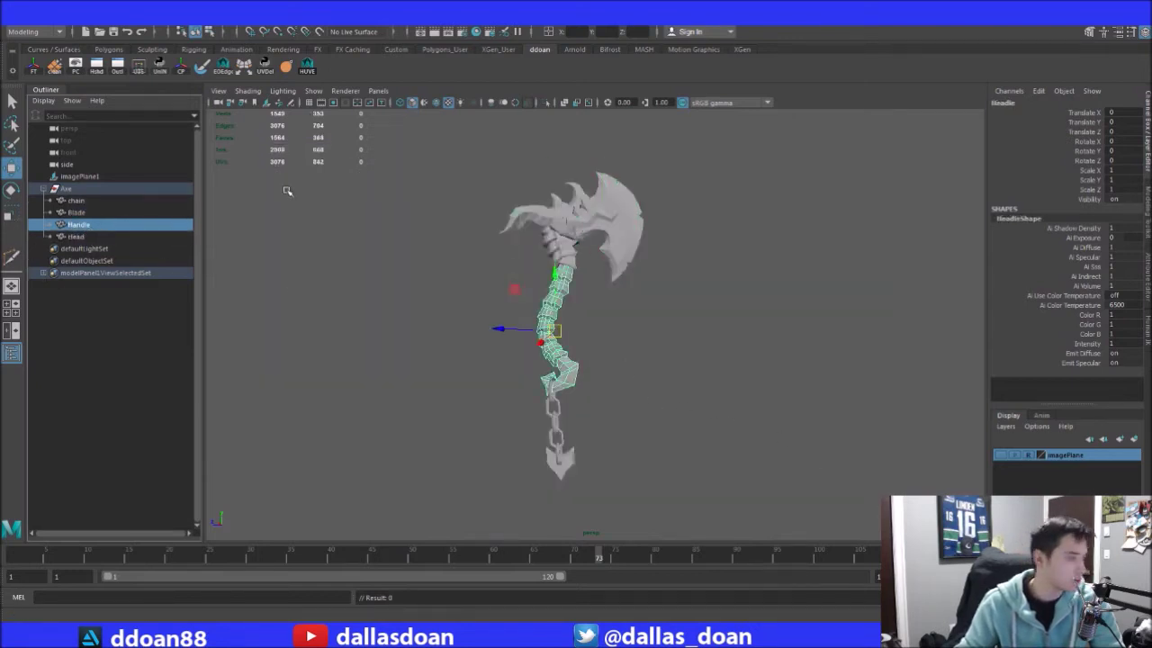
left_click(12, 29)
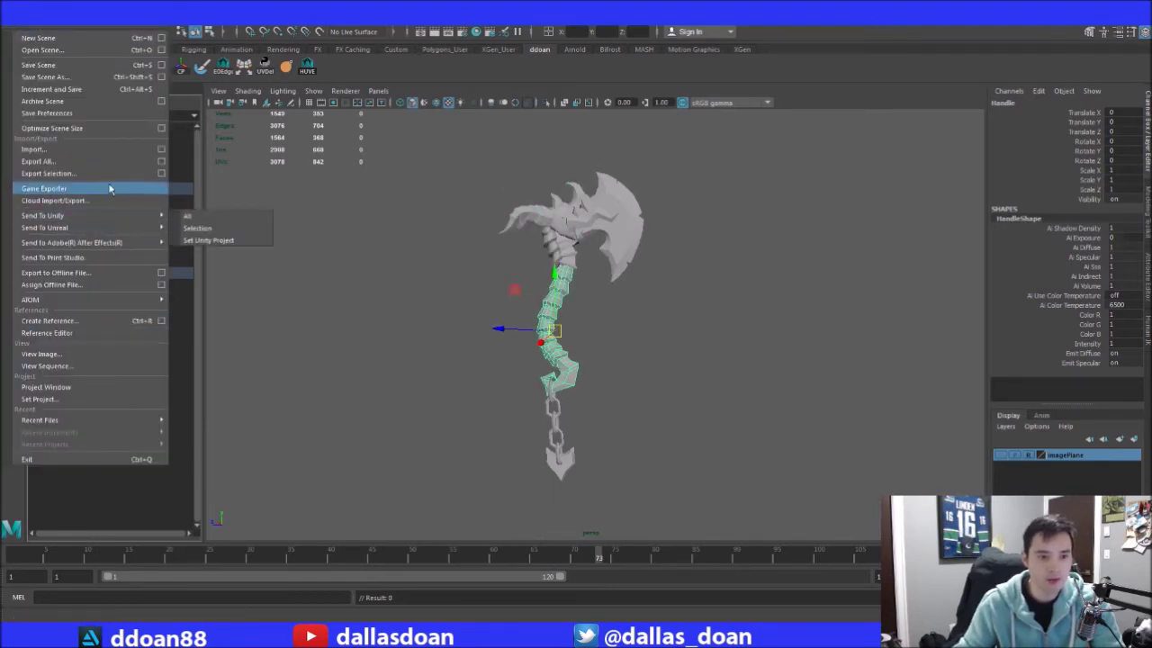
left_click(102, 175)
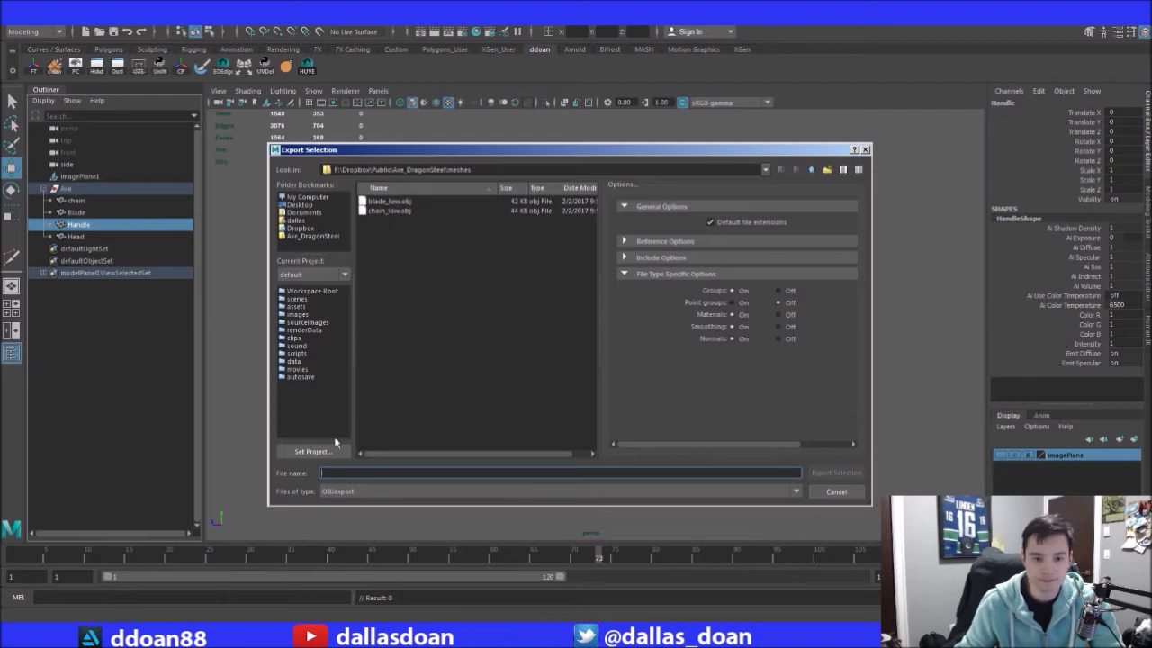
type("h")
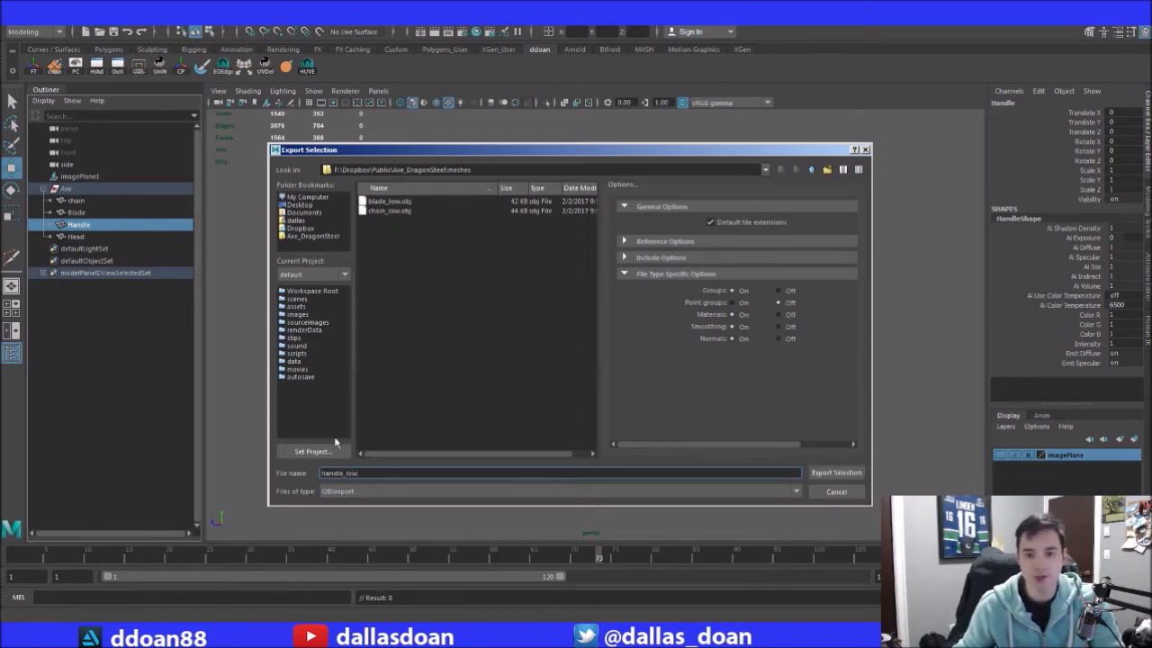
type("andle_low")
left_click(836, 473)
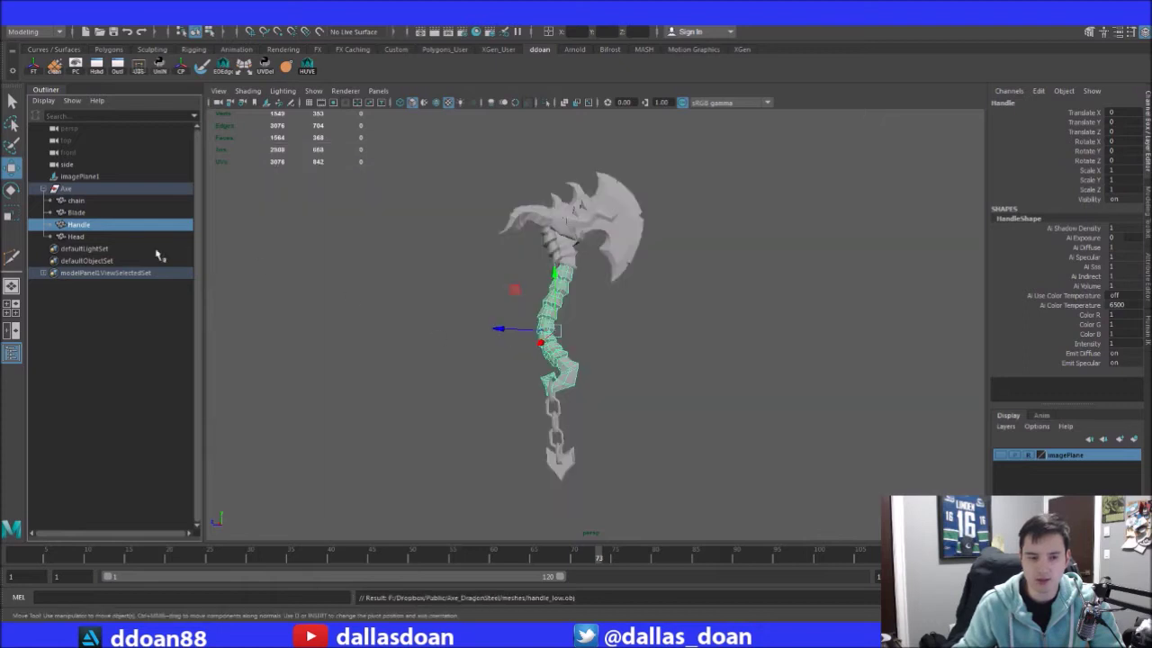
Export the Head mesh into the meshes folder as head_low in OBJ format
left_click(75, 236)
left_click(14, 19)
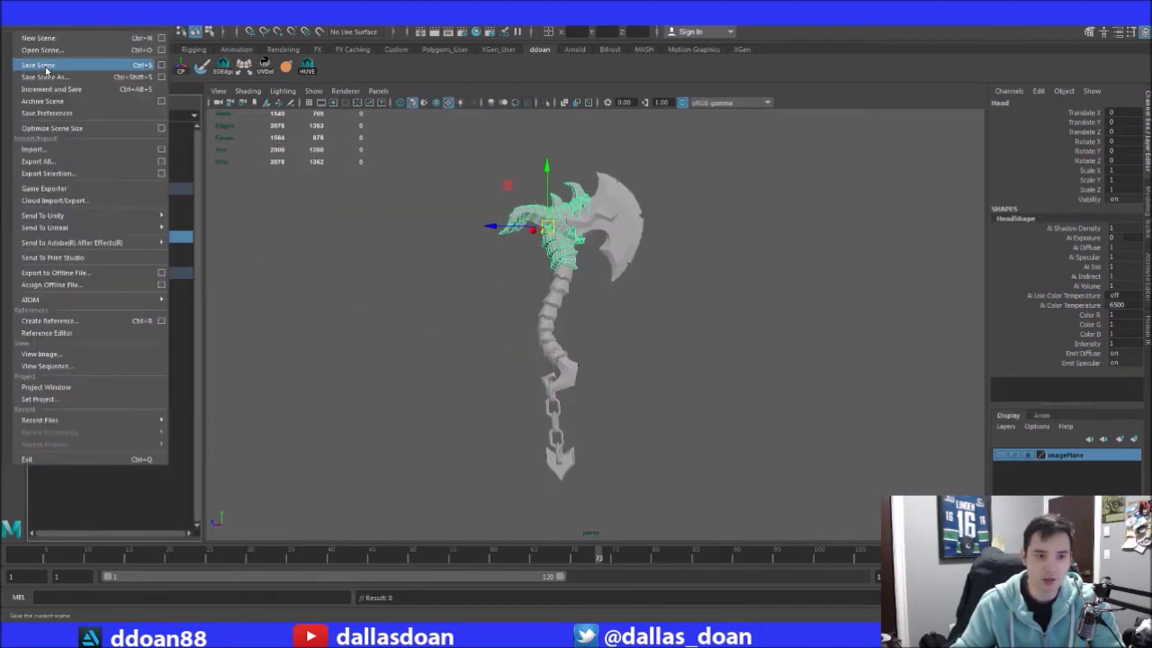
left_click(77, 174)
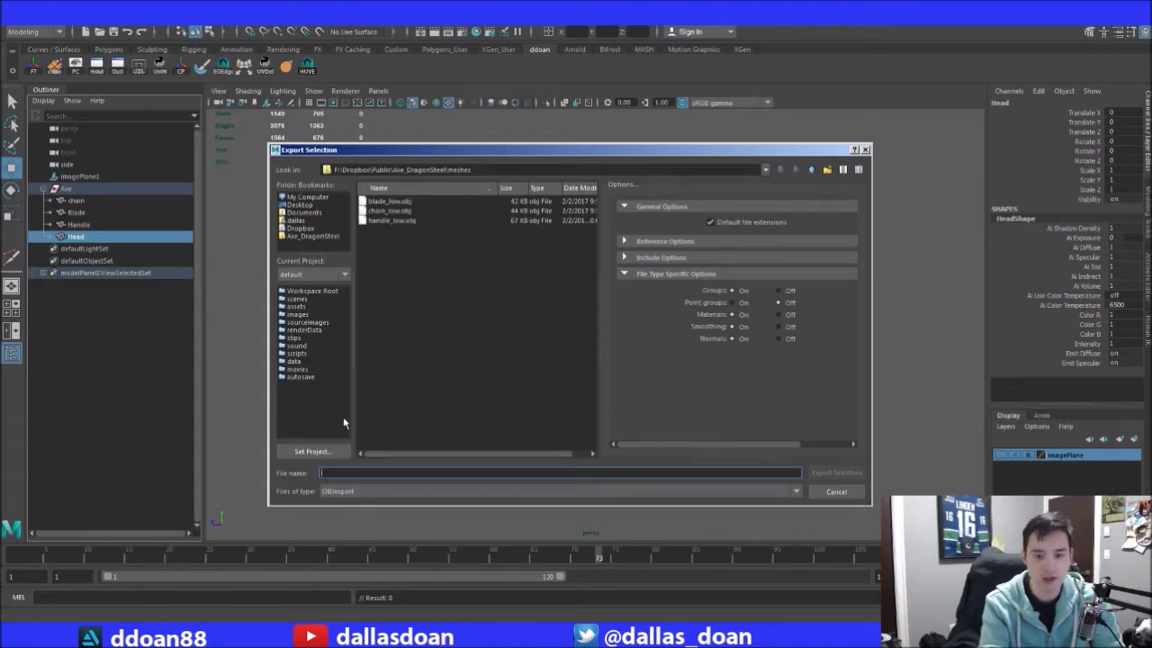
type("head")
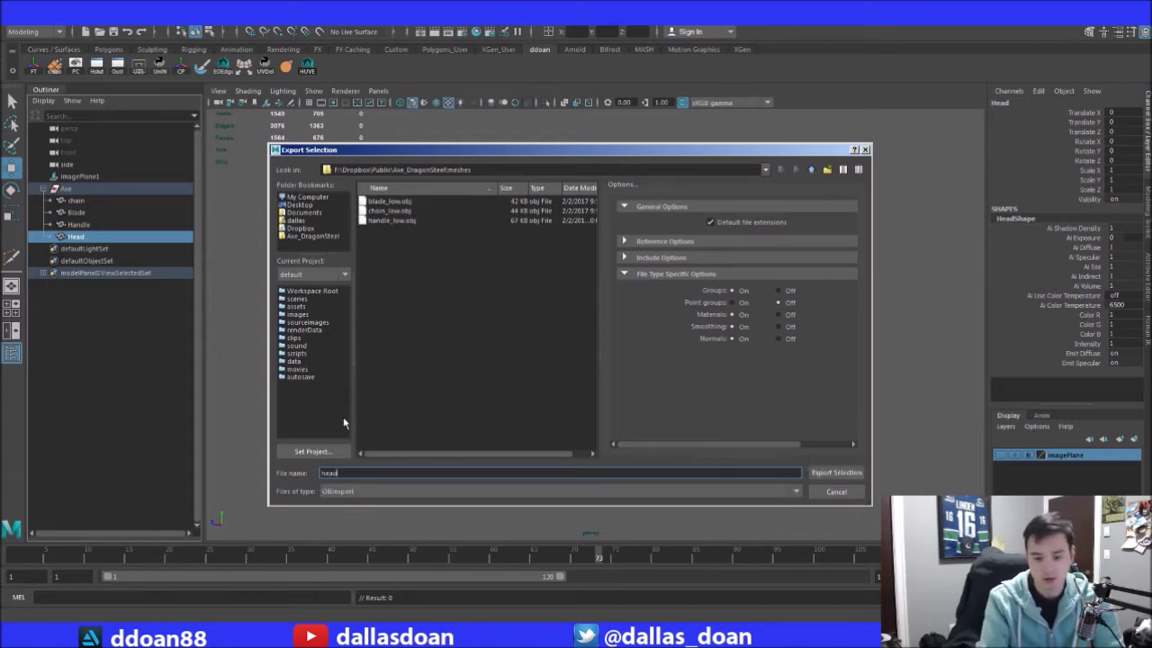
type("_low")
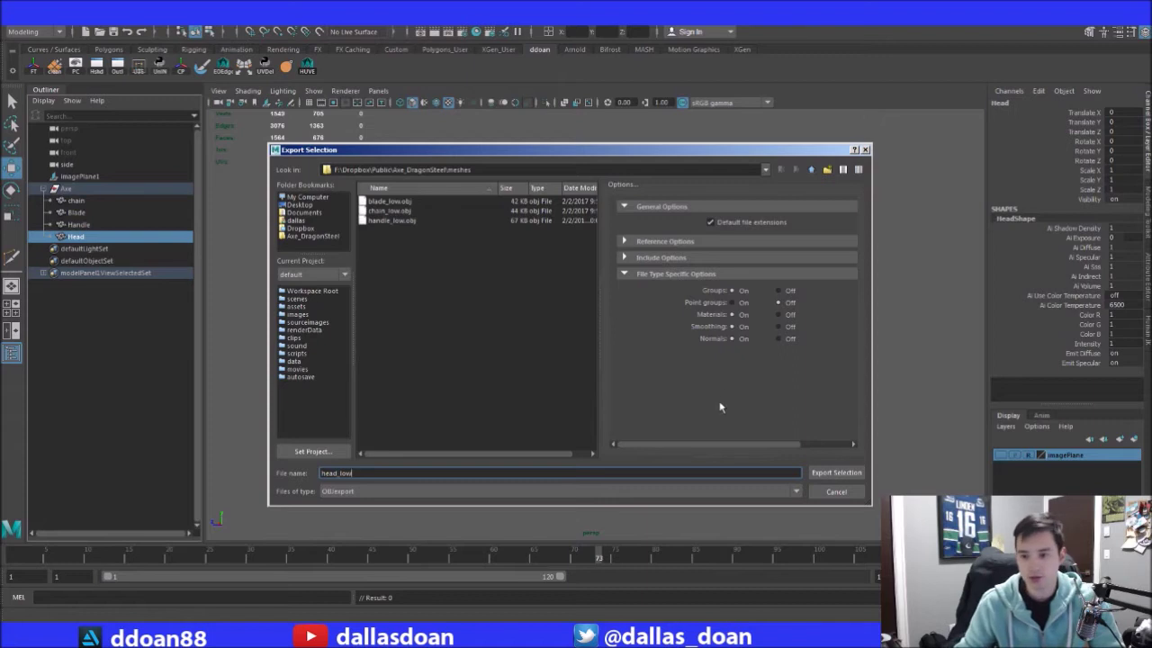
left_click(837, 472)
left_click(797, 405)
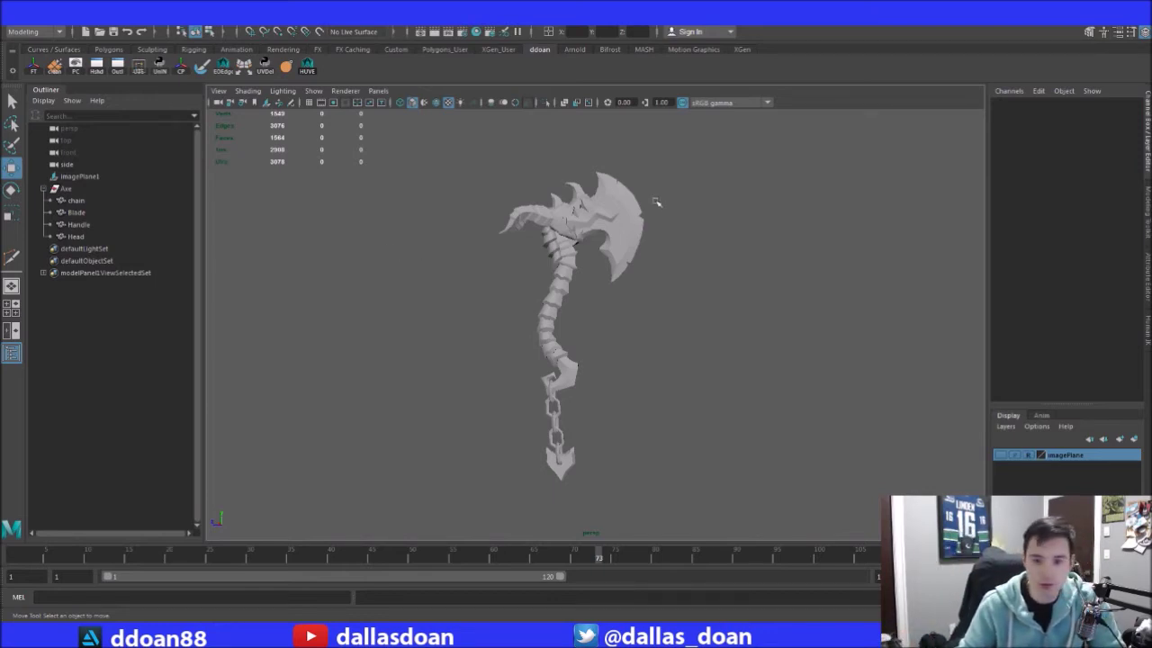
left_click_drag(740, 140, 520, 481)
left_click(679, 405)
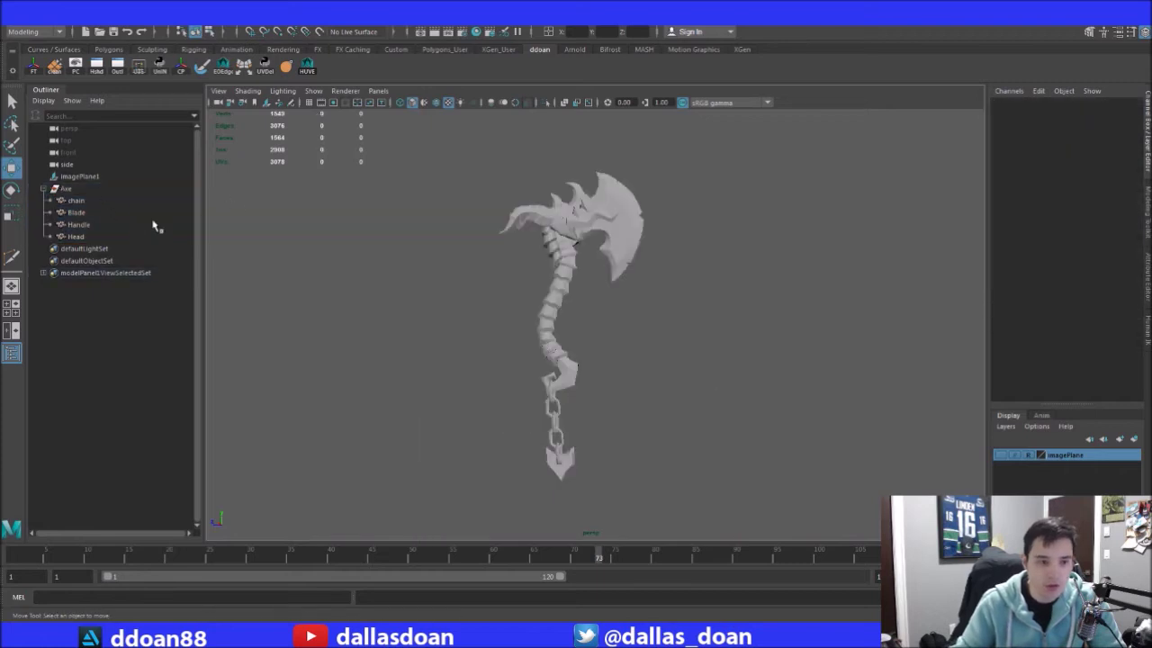
Switch to ZBrush, choose the PolyMesh3D tool and start a mesh import from the Axe_DragonSteel meshes folder in Dropbox's Public folder
left_click(334, 633)
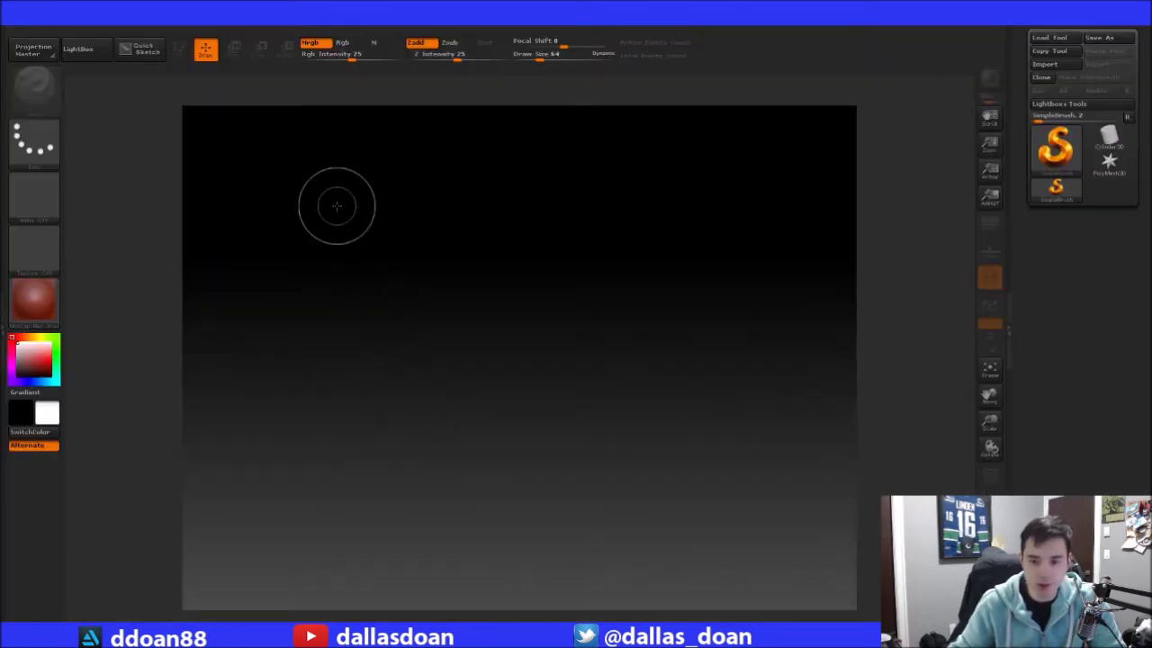
left_click(1109, 163)
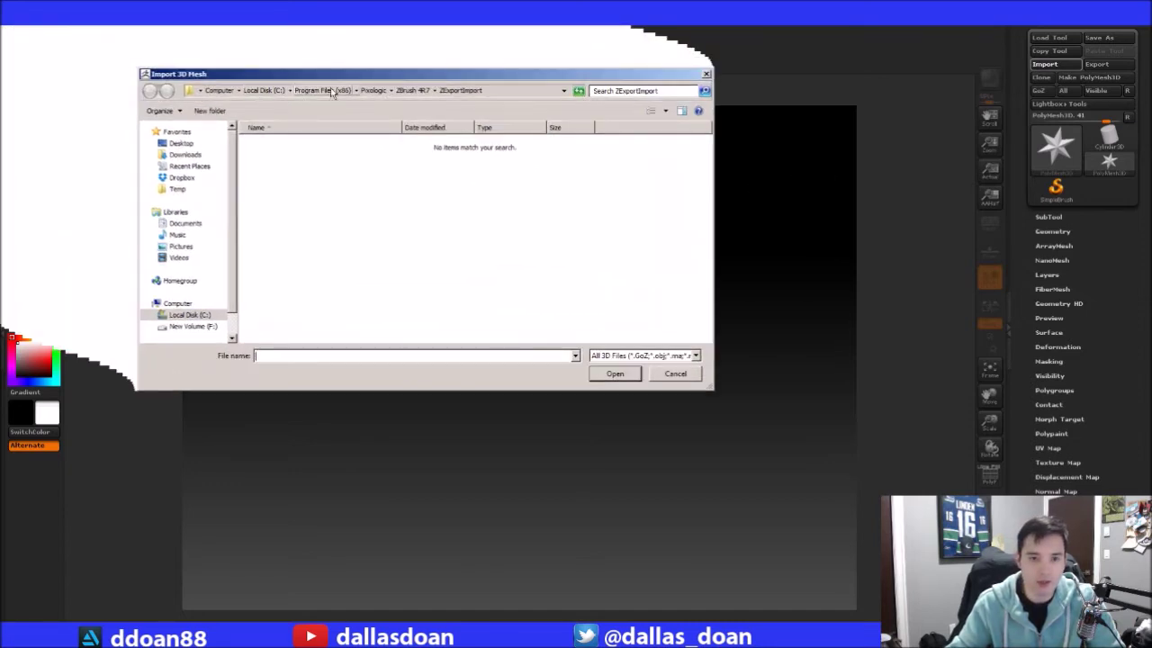
left_click(181, 177)
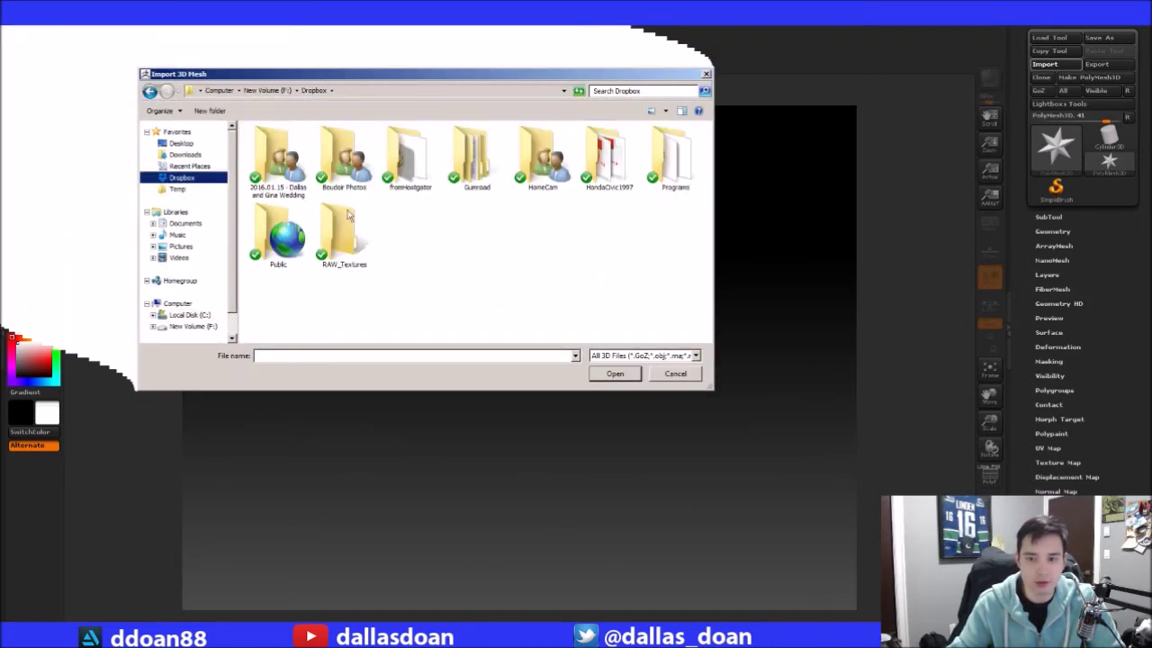
double_click(290, 245)
left_click(302, 202)
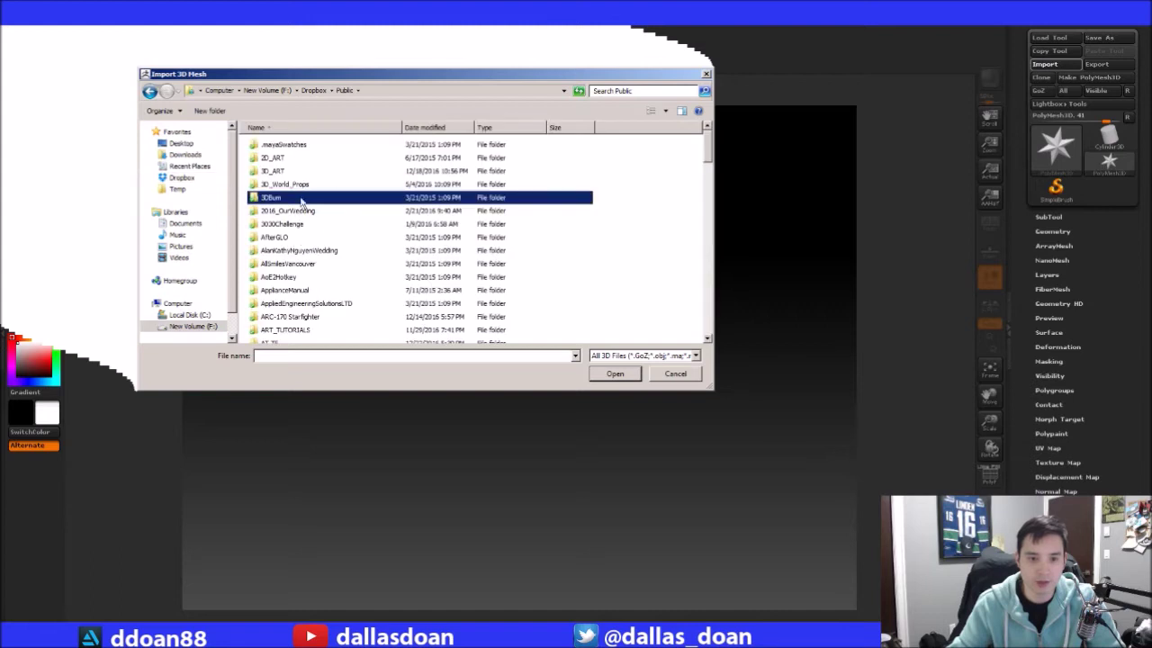
type("st")
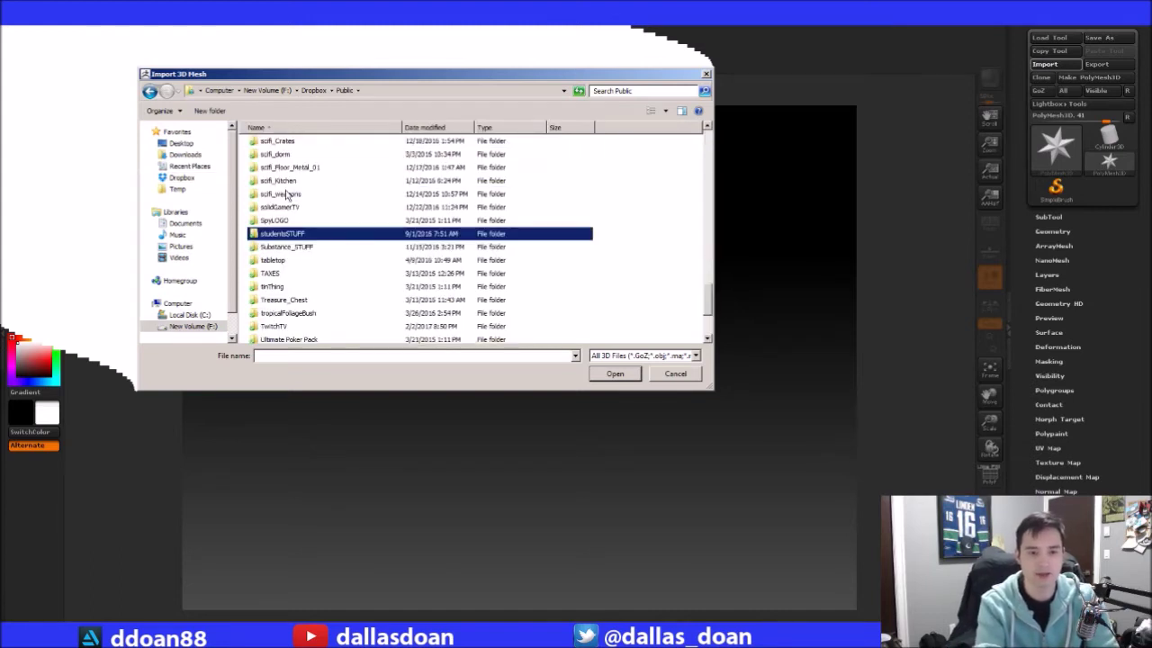
type("axe")
key("Return")
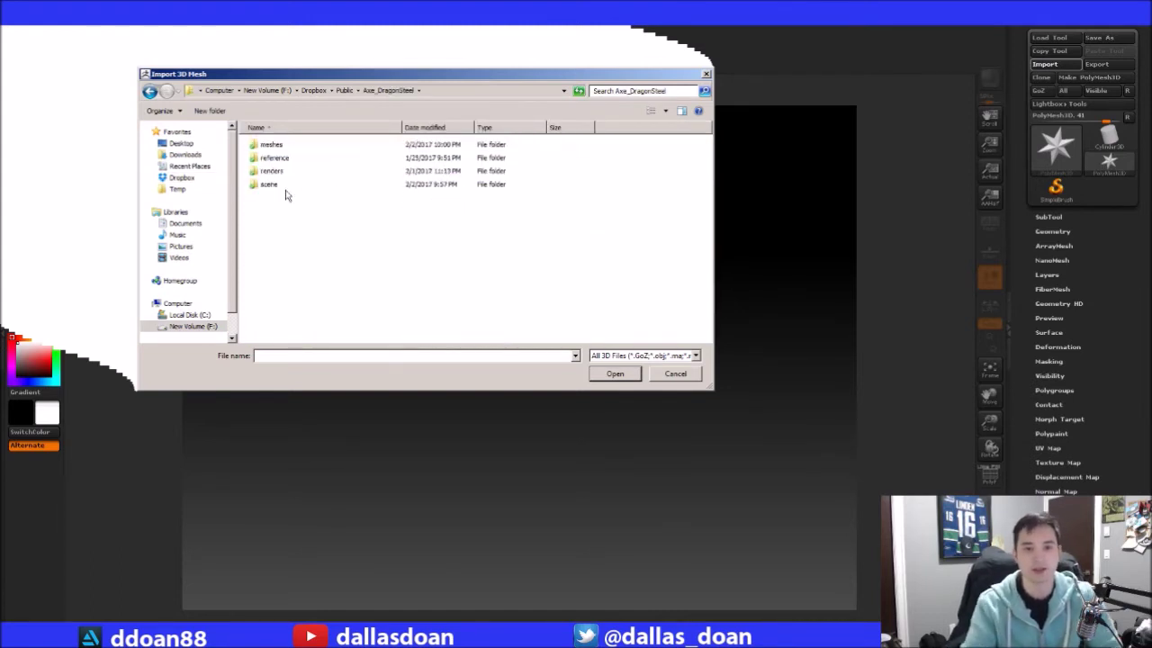
double_click(287, 146)
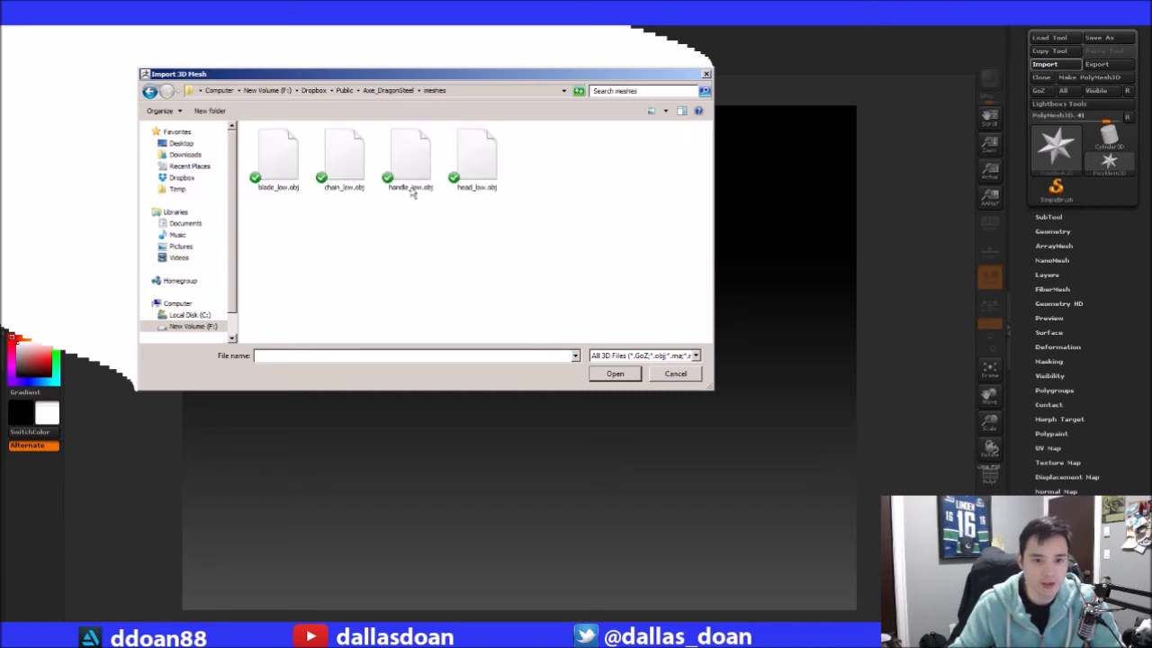
Import blade_low.obj and place the blade on the canvas in Edit mode
left_click(277, 164)
left_click(610, 373)
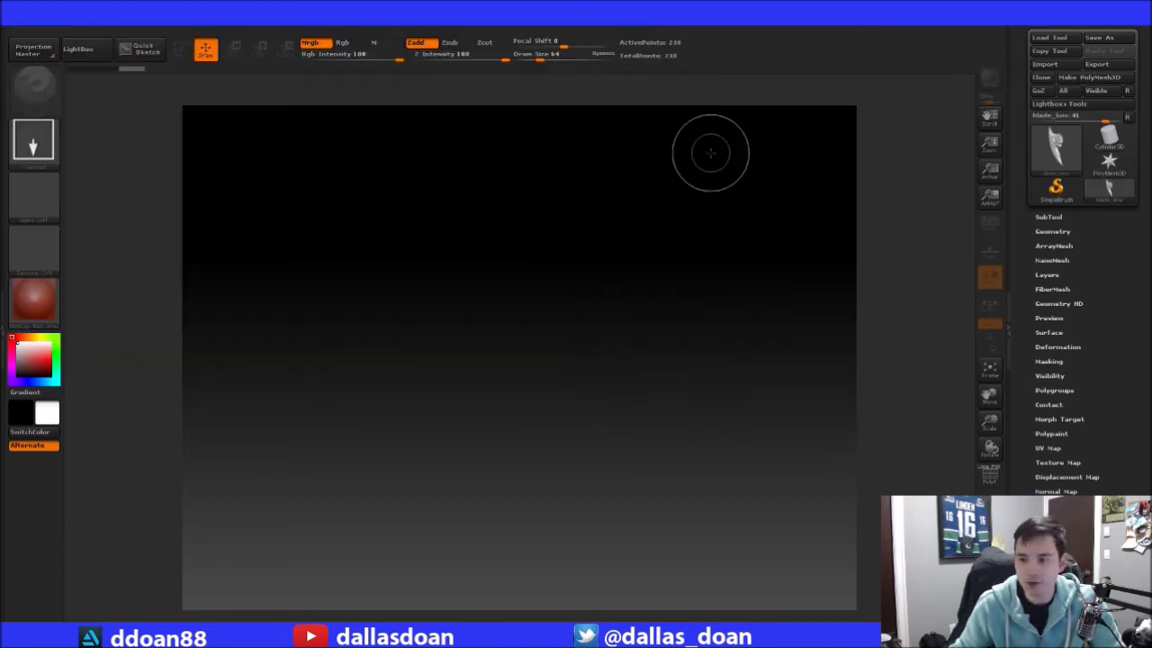
mouse_move(504, 308)
left_mouse_down()
mouse_move(540, 417)
mouse_move(487, 512)
mouse_move(474, 509)
left_mouse_up()
key("t")
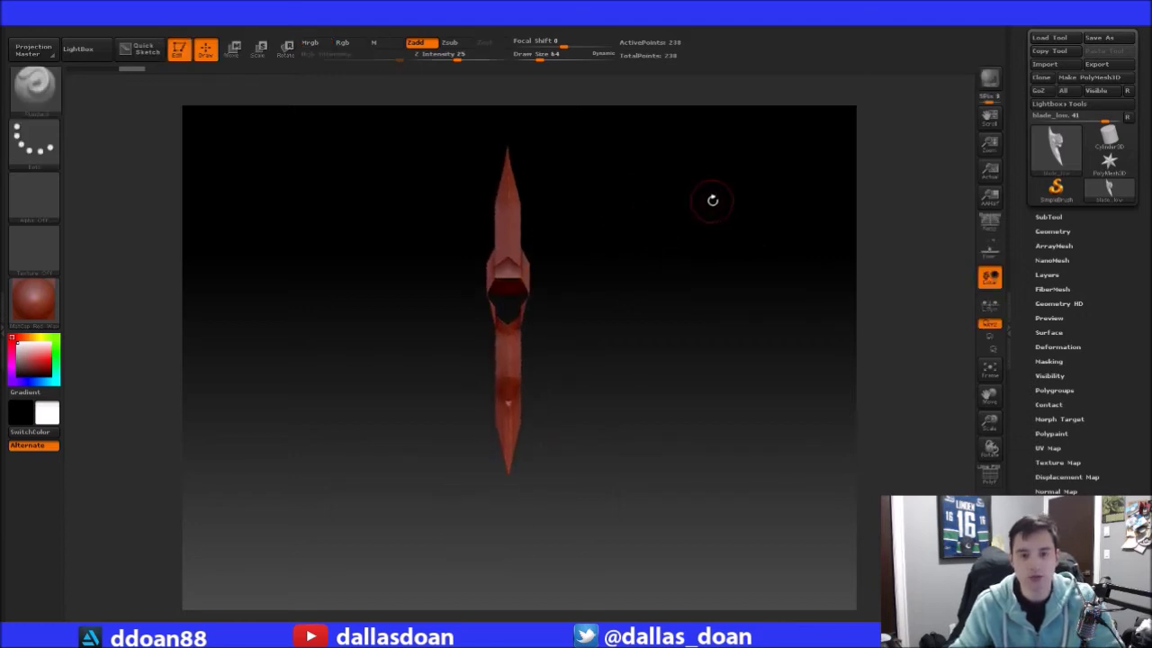
mouse_move(710, 195)
left_mouse_down()
mouse_move(646, 218)
mouse_move(688, 222)
mouse_move(662, 177)
left_mouse_up()
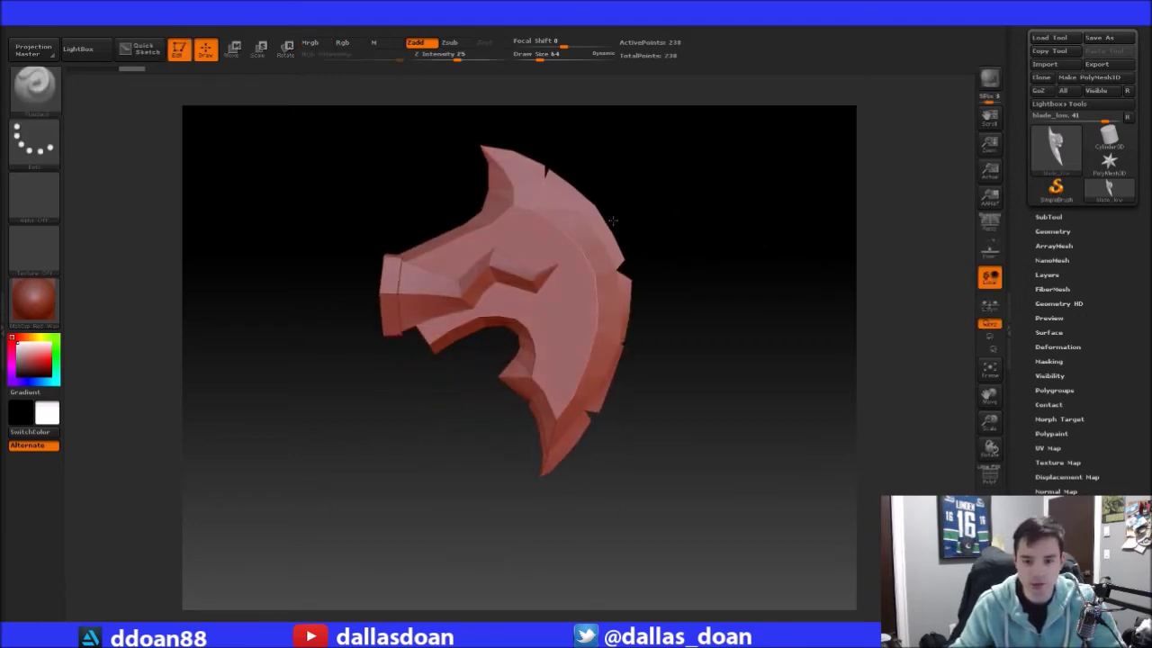
left_click_drag(807, 235, 796, 208)
Import chain_low.obj into a fresh PolyMesh3D tool
left_click(1109, 160)
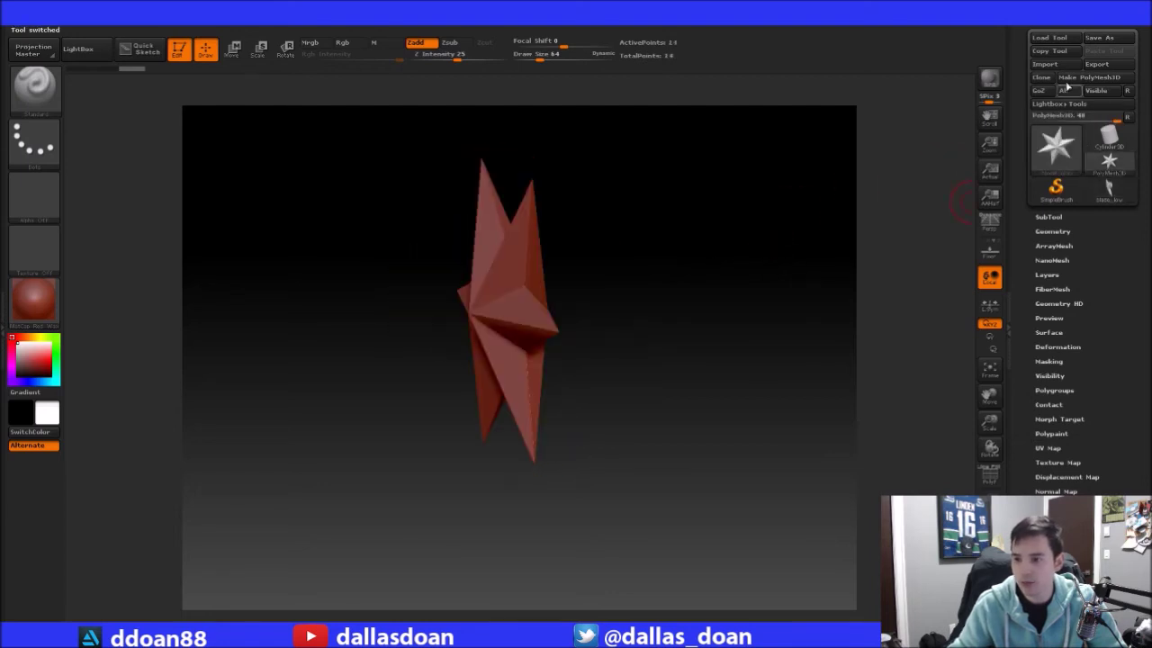
left_click(1059, 65)
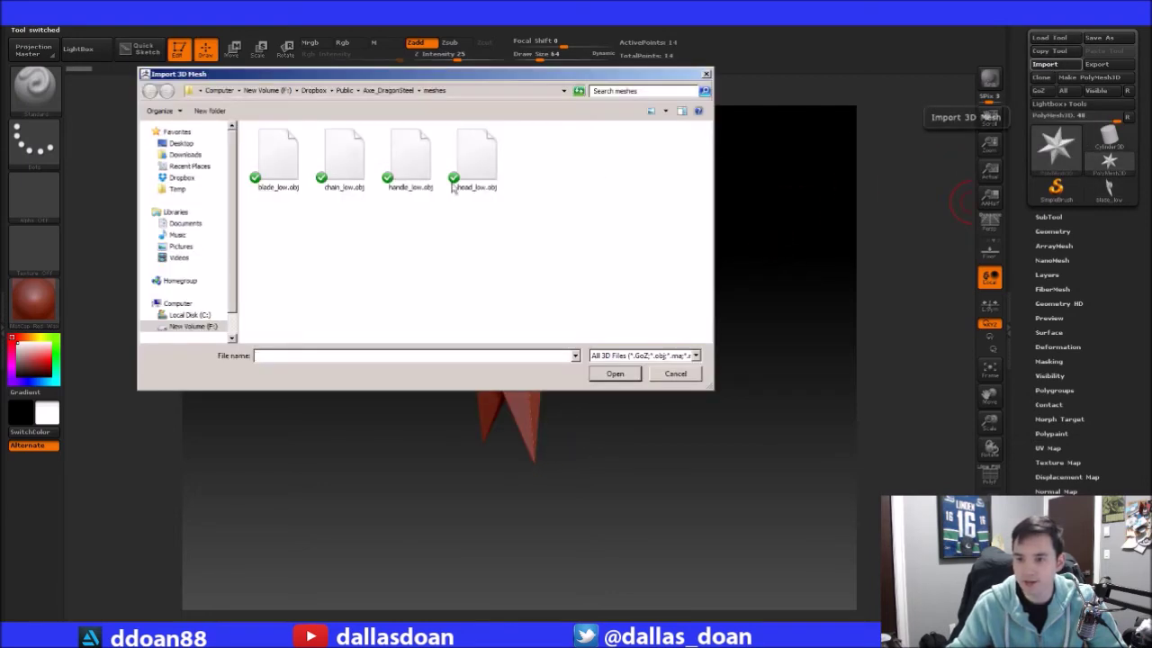
left_click(339, 173)
left_click(613, 375)
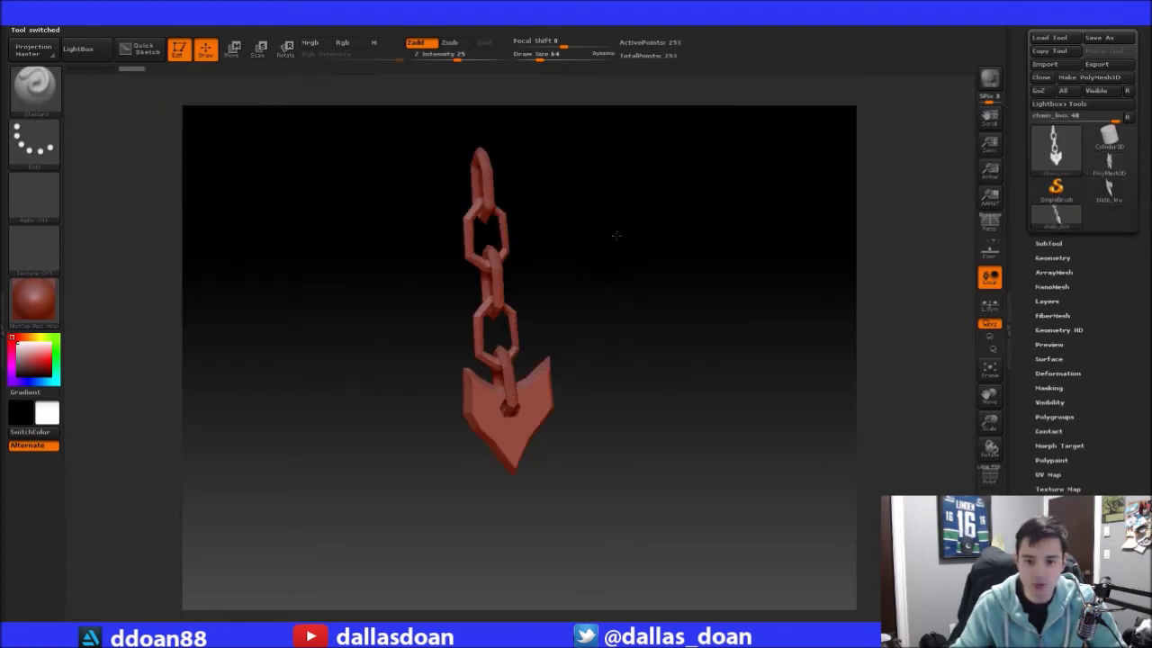
left_click_drag(616, 235, 666, 158)
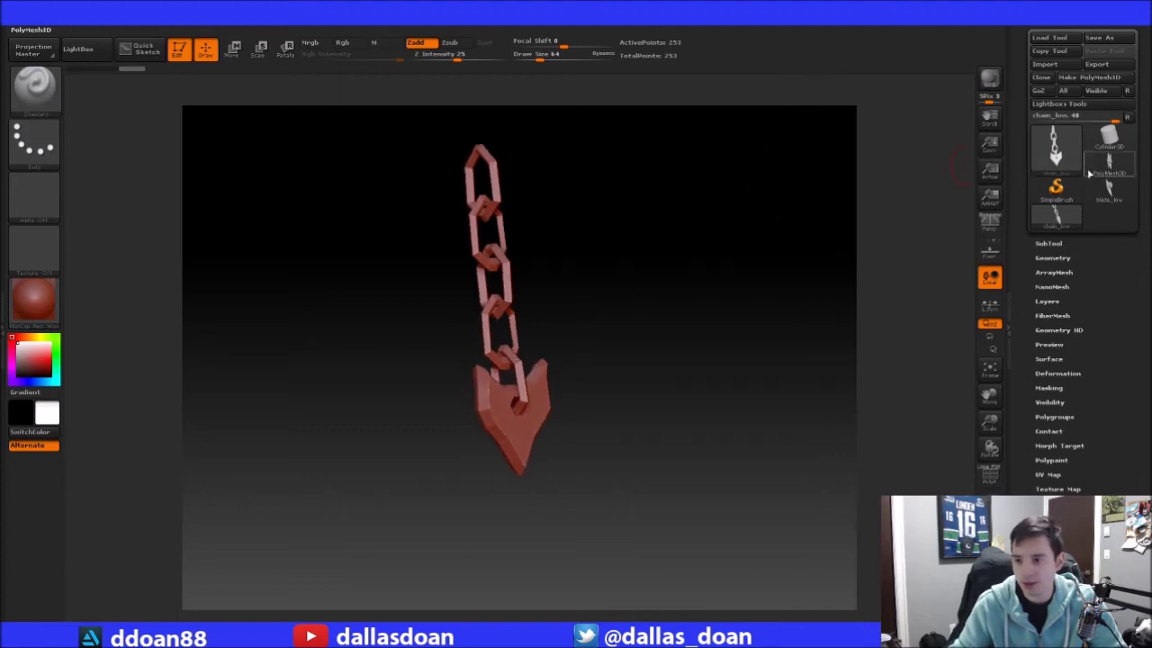
Make blade_low the active tool and expand its SubTool list
left_click(1091, 173)
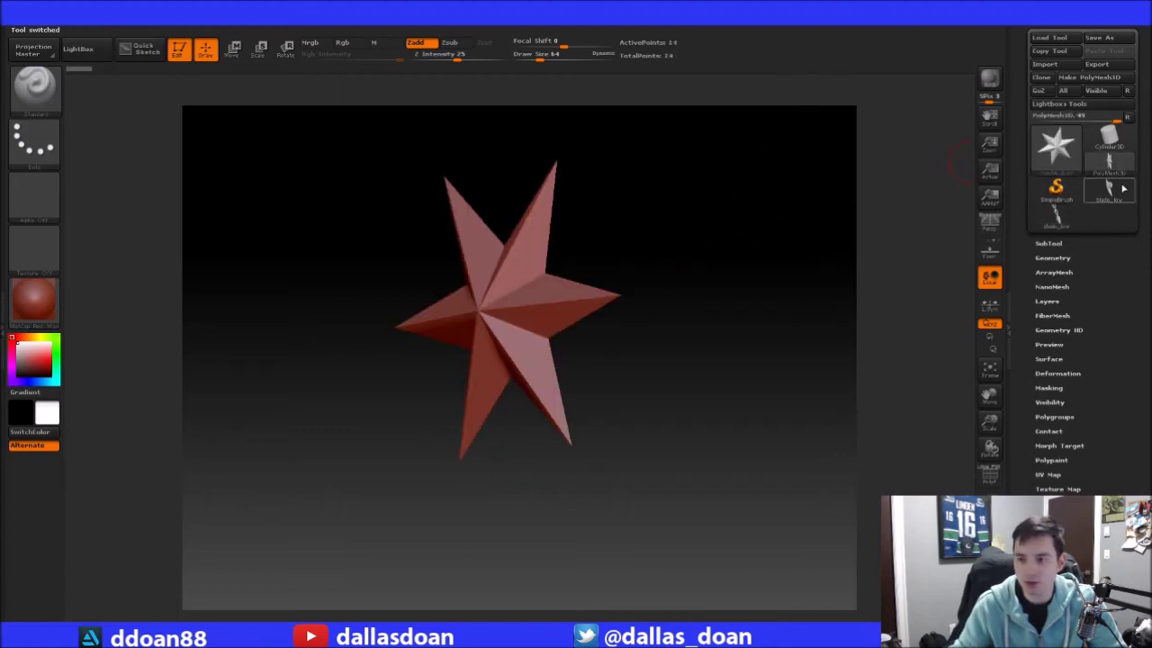
left_click(1107, 192)
left_click(1110, 167)
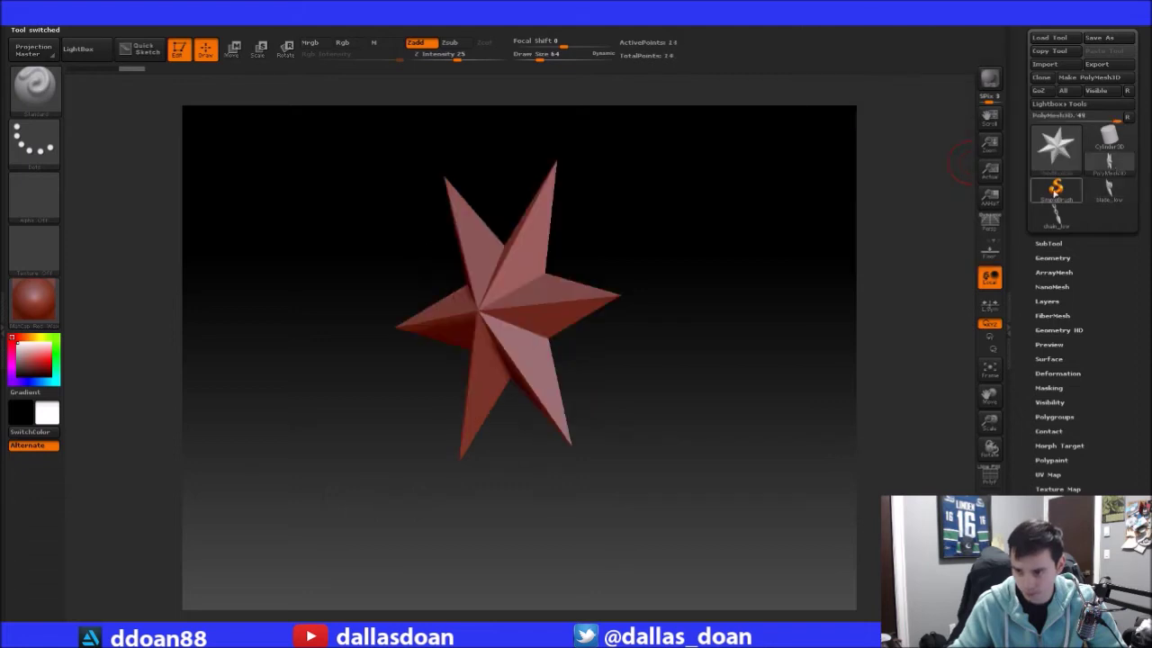
left_click(1110, 191)
left_click(1049, 243)
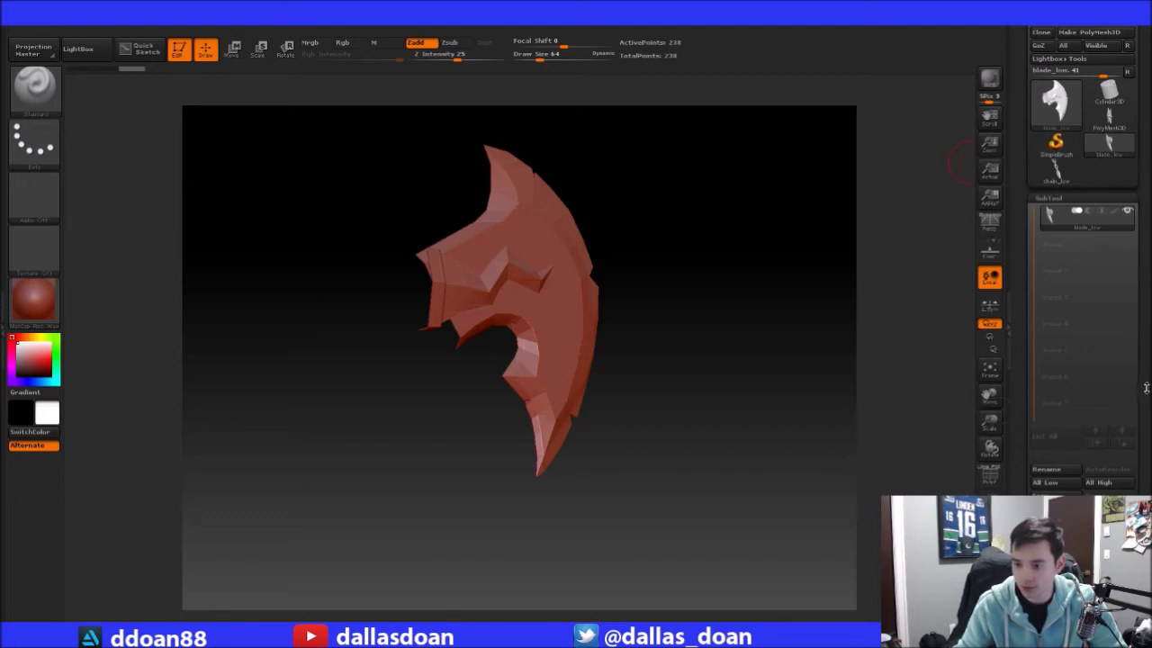
scroll(1146, 388, "down", 4)
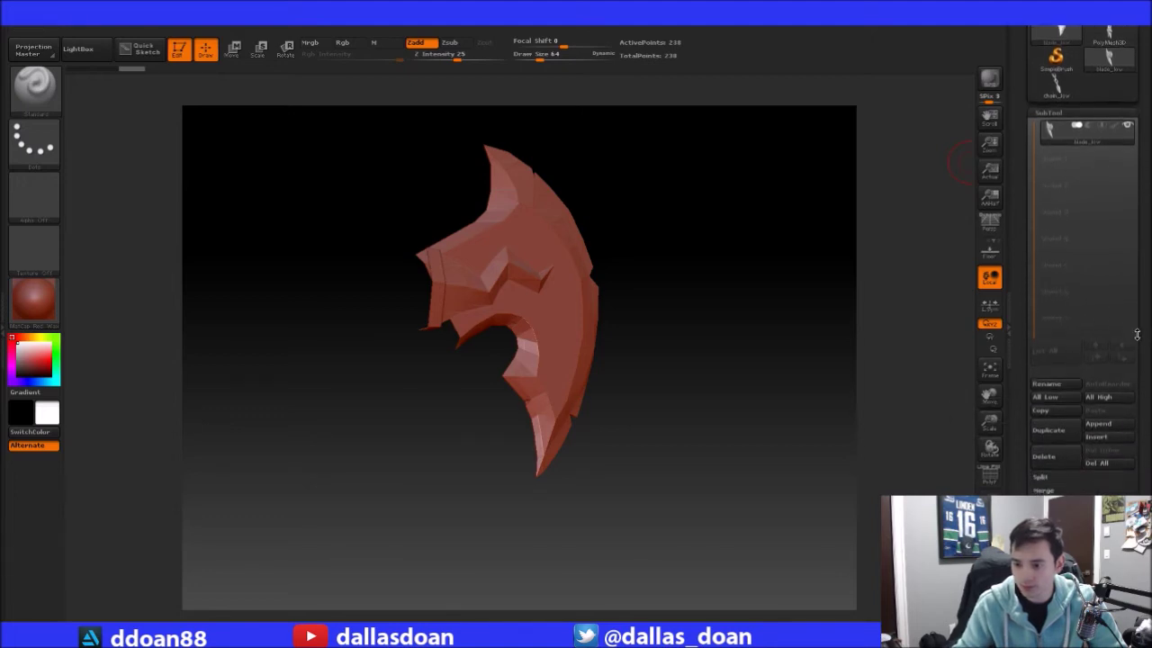
left_click_drag(1137, 334, 1111, 444)
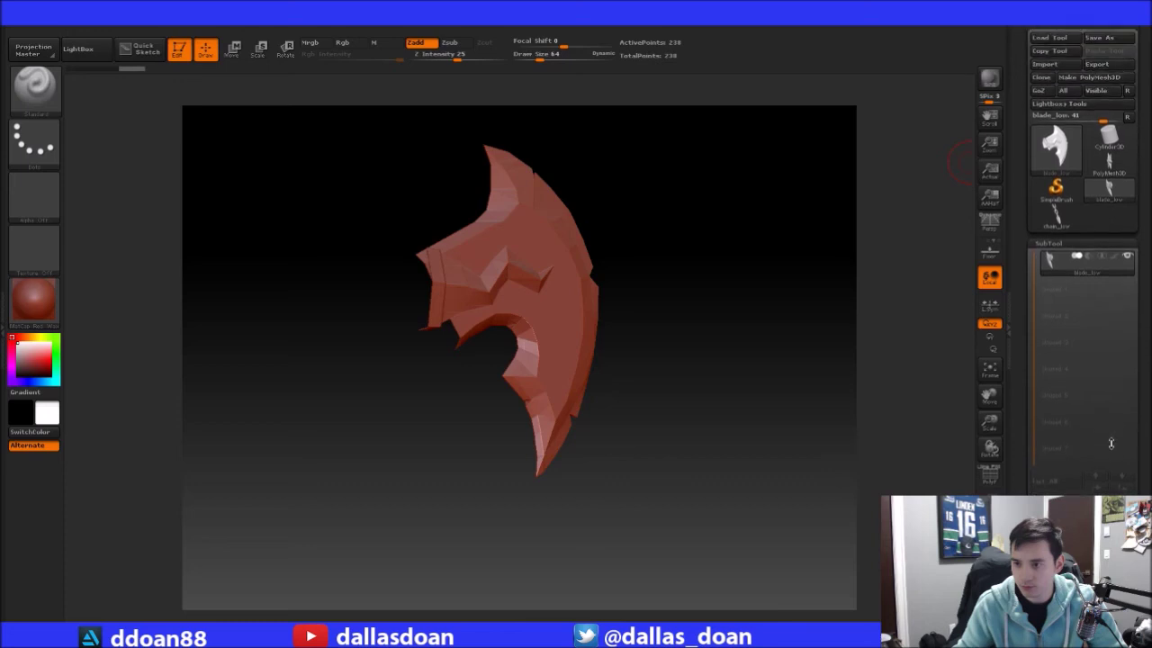
Append the chain_low mesh as a subtool of the blade_low tool
left_click(1056, 216)
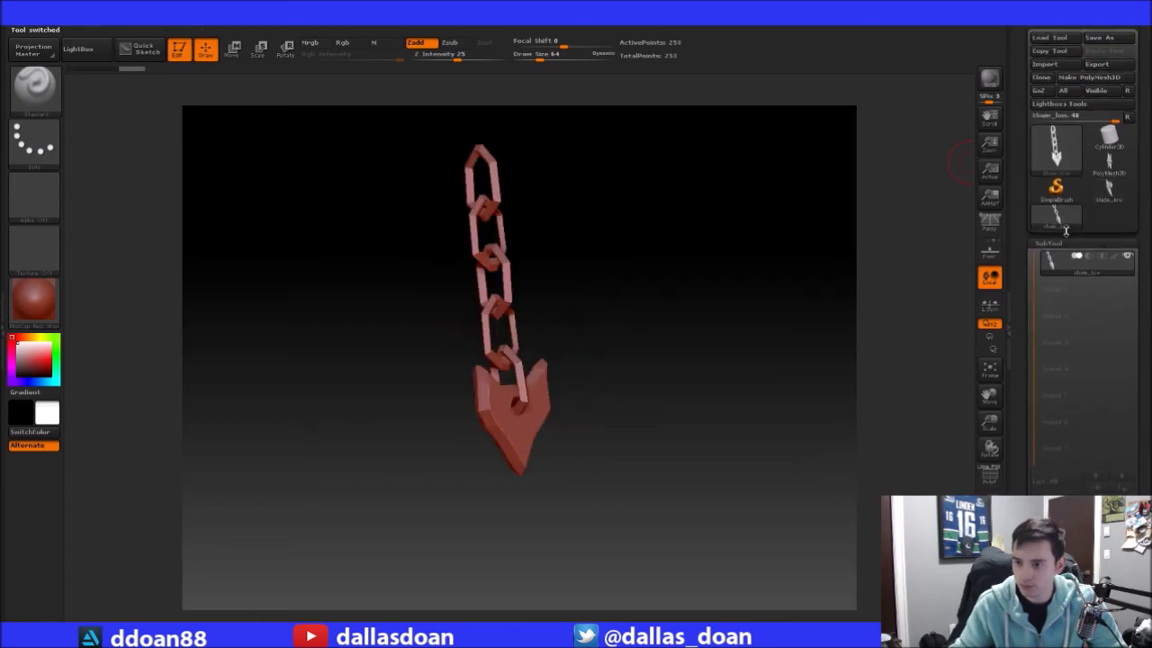
left_click(1109, 187)
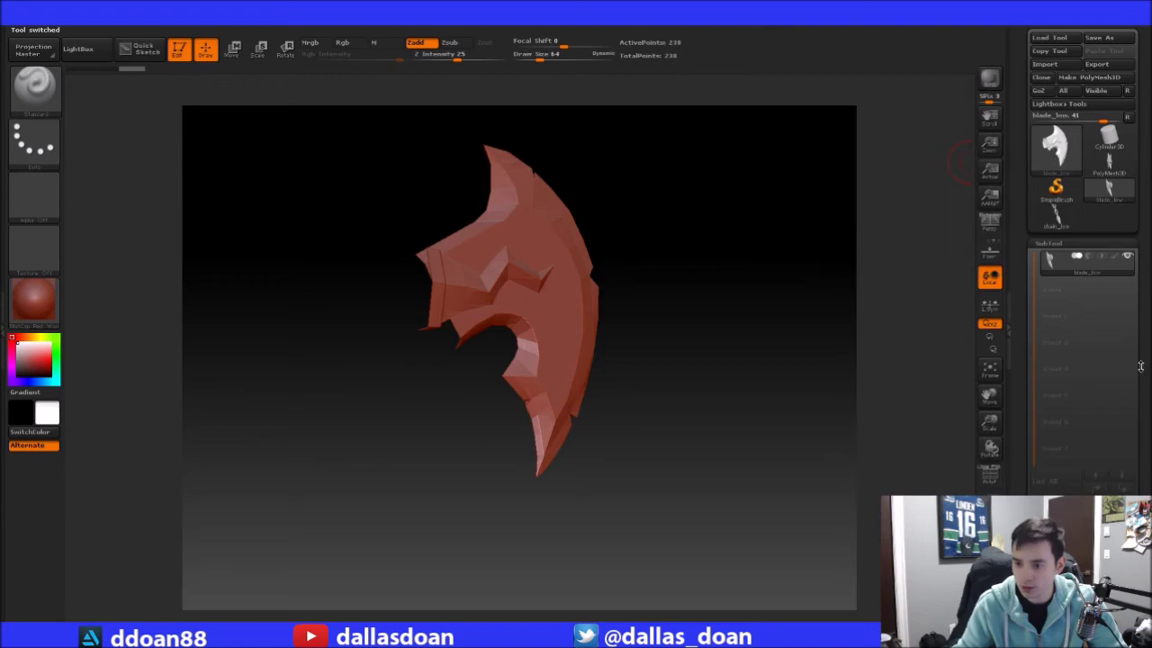
left_click_drag(1140, 366, 1147, 322)
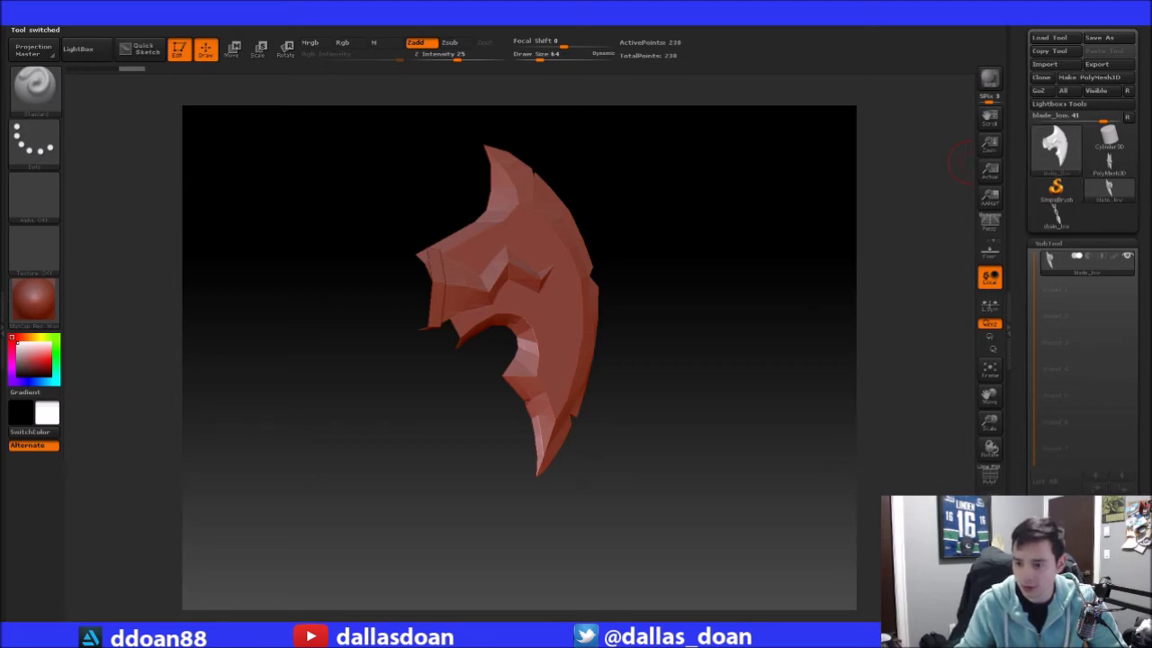
left_click(1108, 555)
left_click(779, 429)
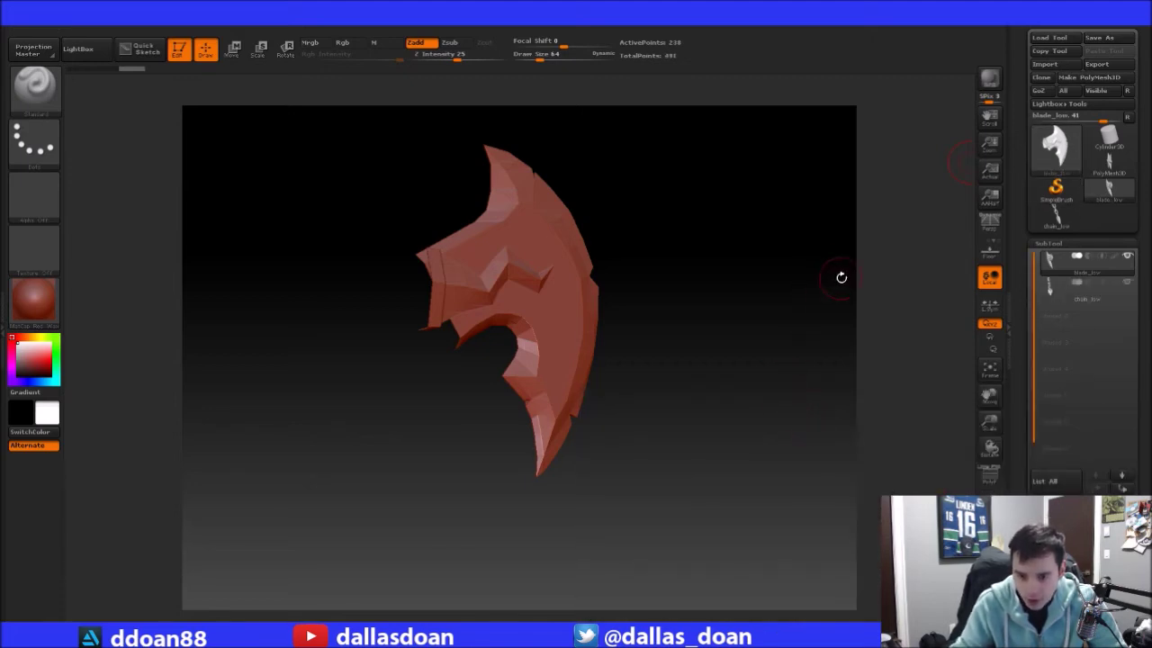
left_click_drag(883, 214, 823, 180)
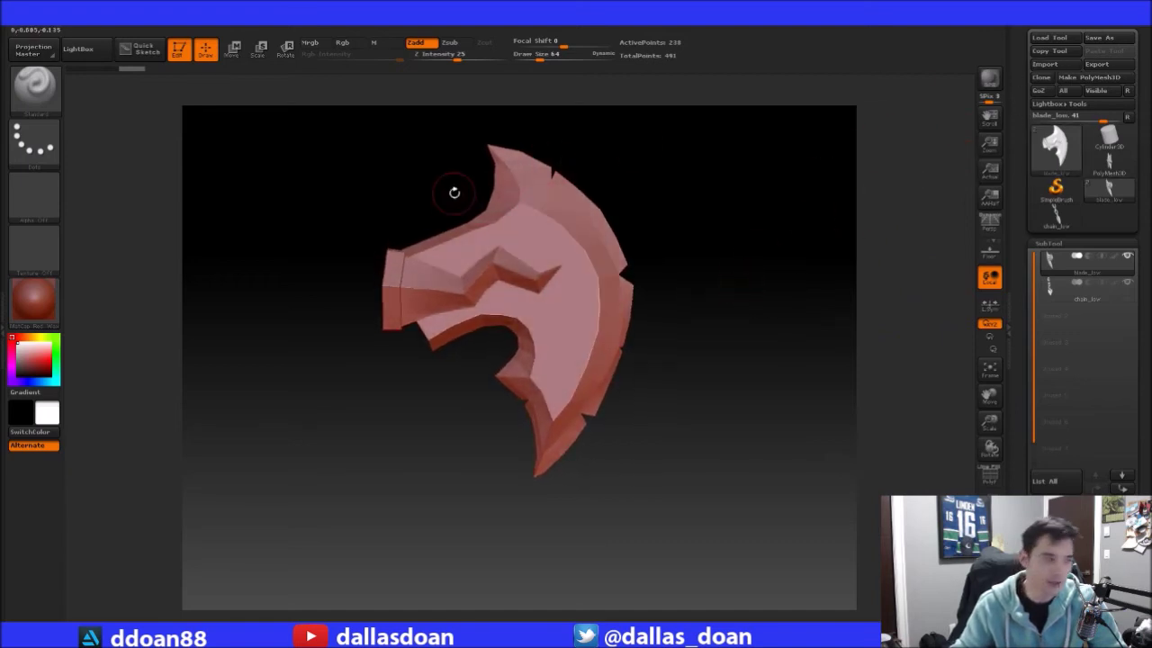
Import handle_low.obj into a fresh PolyMesh3D tool
left_click_drag(756, 211, 751, 223)
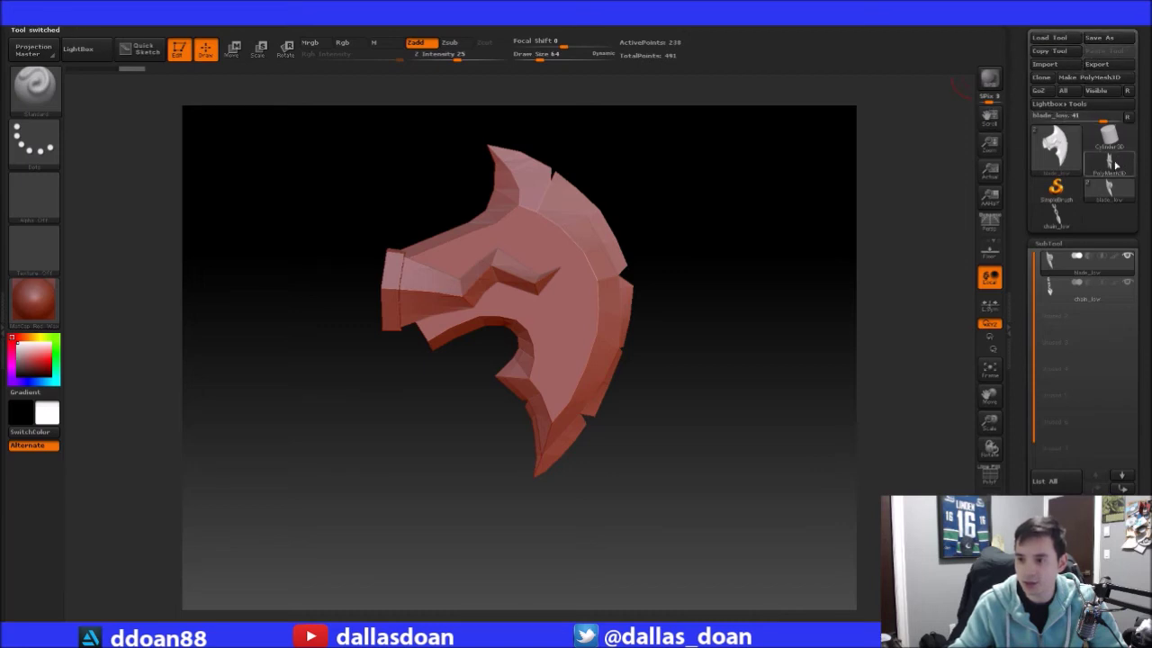
left_click(1119, 160)
left_click(1045, 64)
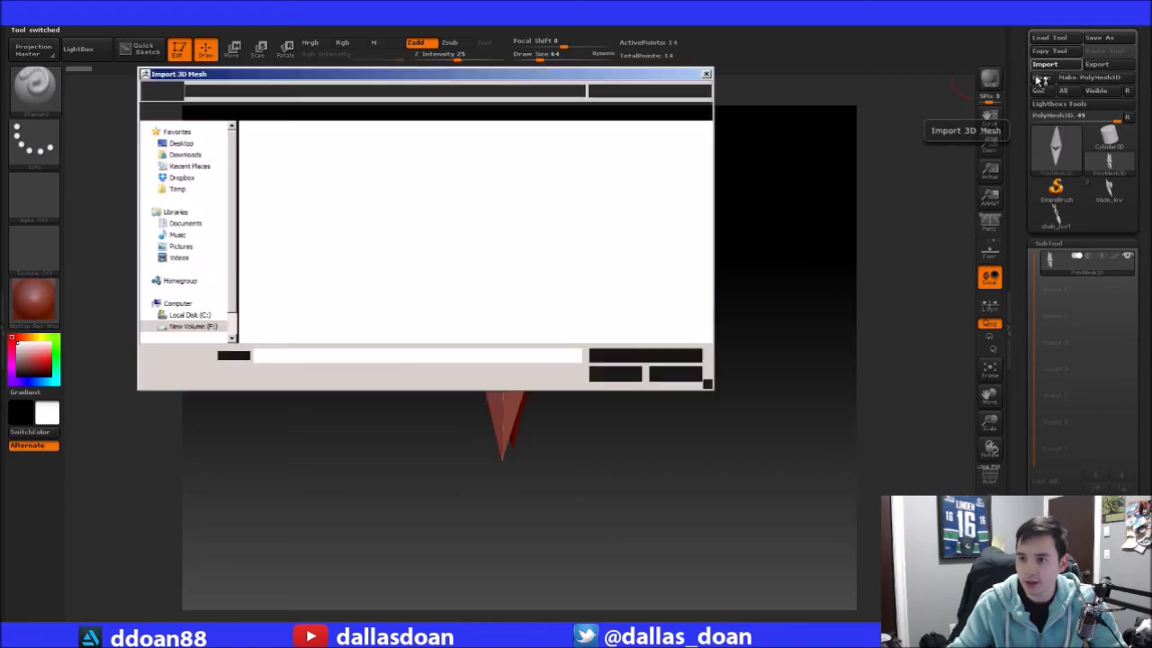
left_click(401, 169)
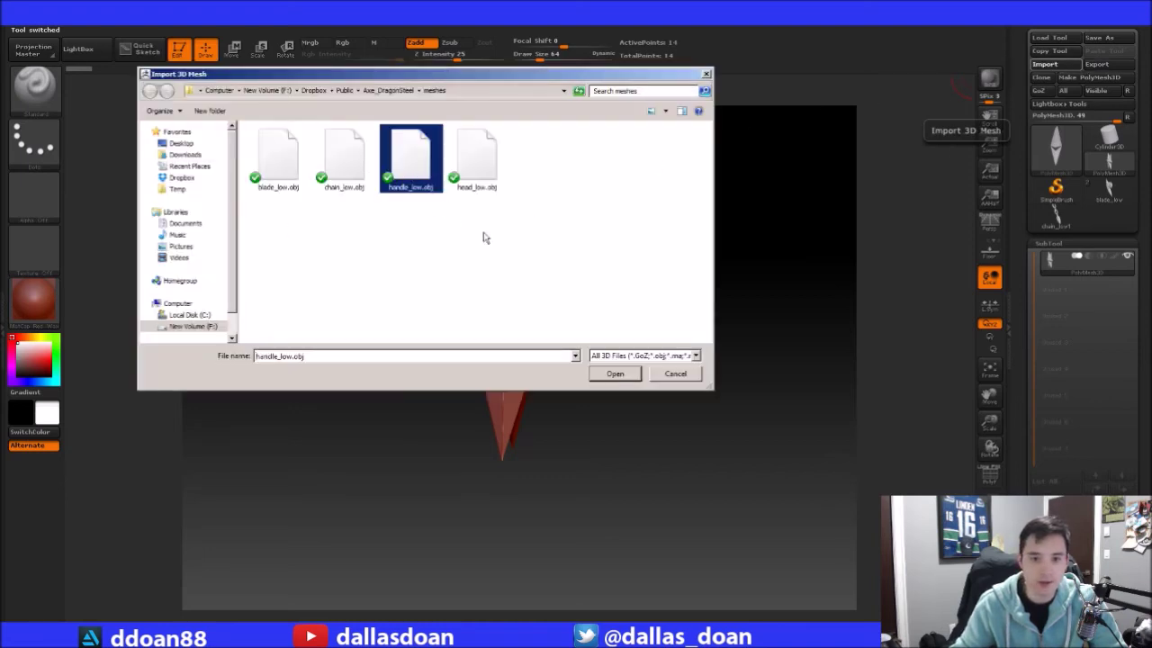
left_click(613, 374)
mouse_move(690, 210)
left_mouse_down()
mouse_move(697, 220)
mouse_move(672, 214)
left_mouse_up()
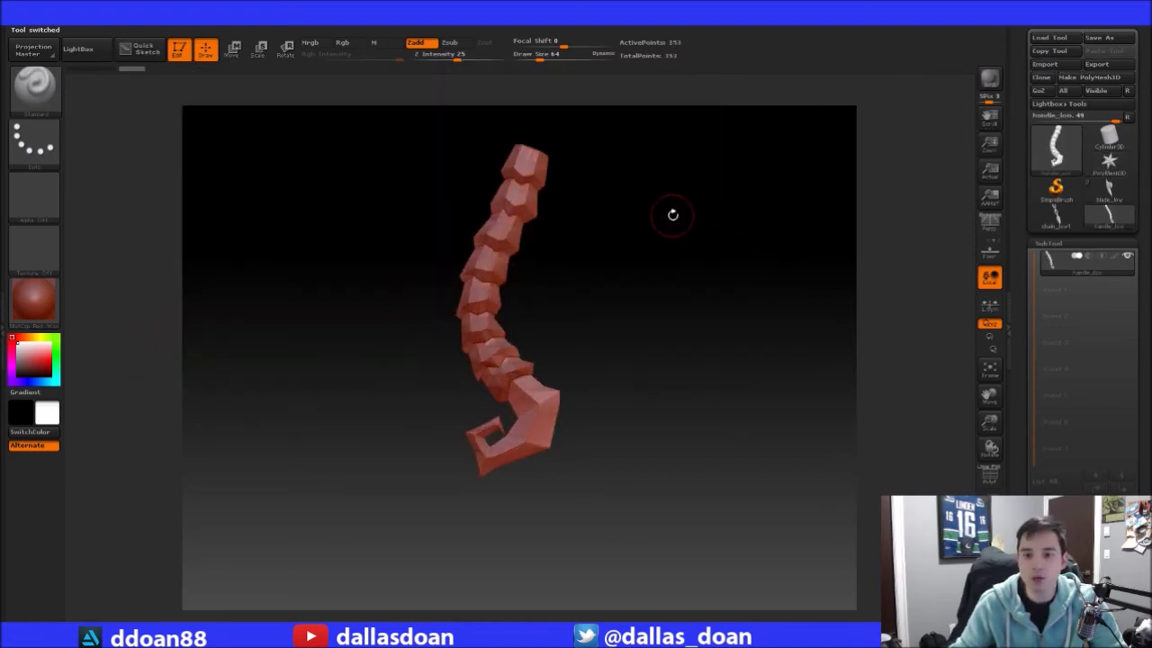
left_click_drag(627, 177, 645, 262)
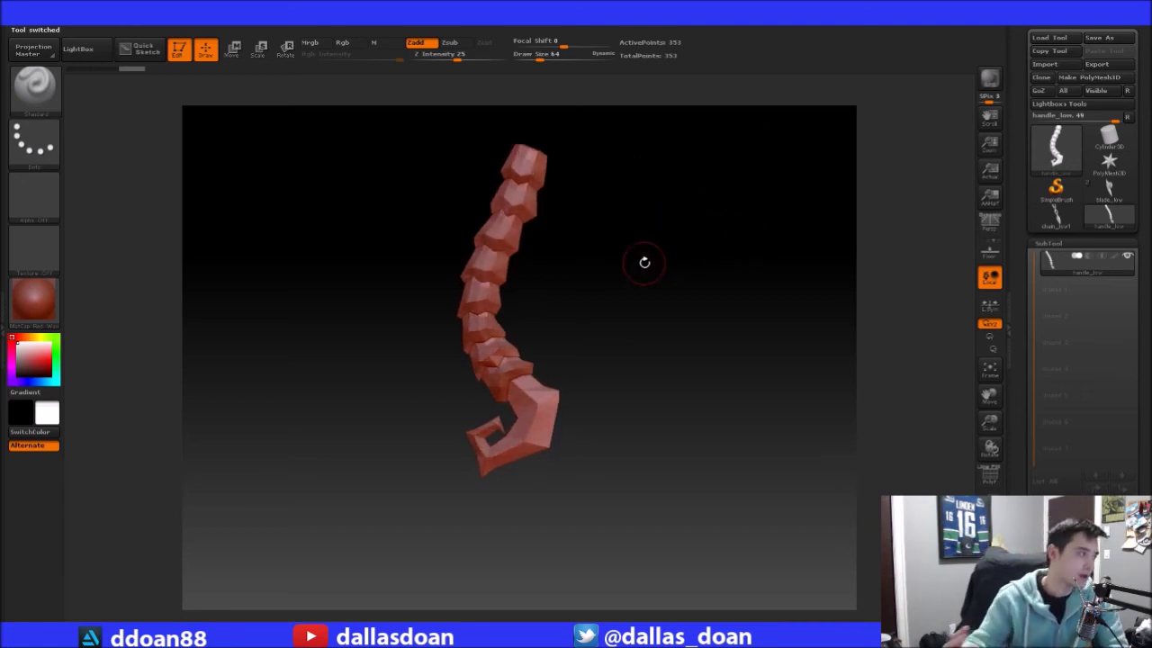
left_click_drag(773, 209, 657, 252)
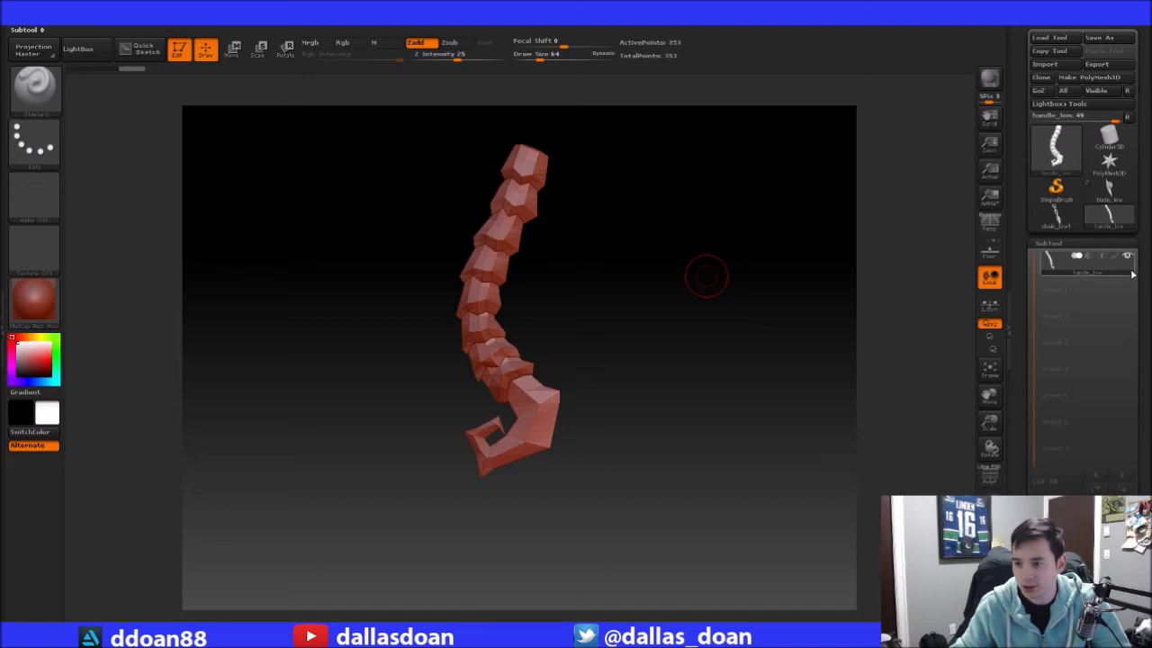
Make blade_low the active tool and append the handle_low mesh to it as a subtool
left_click(1114, 200)
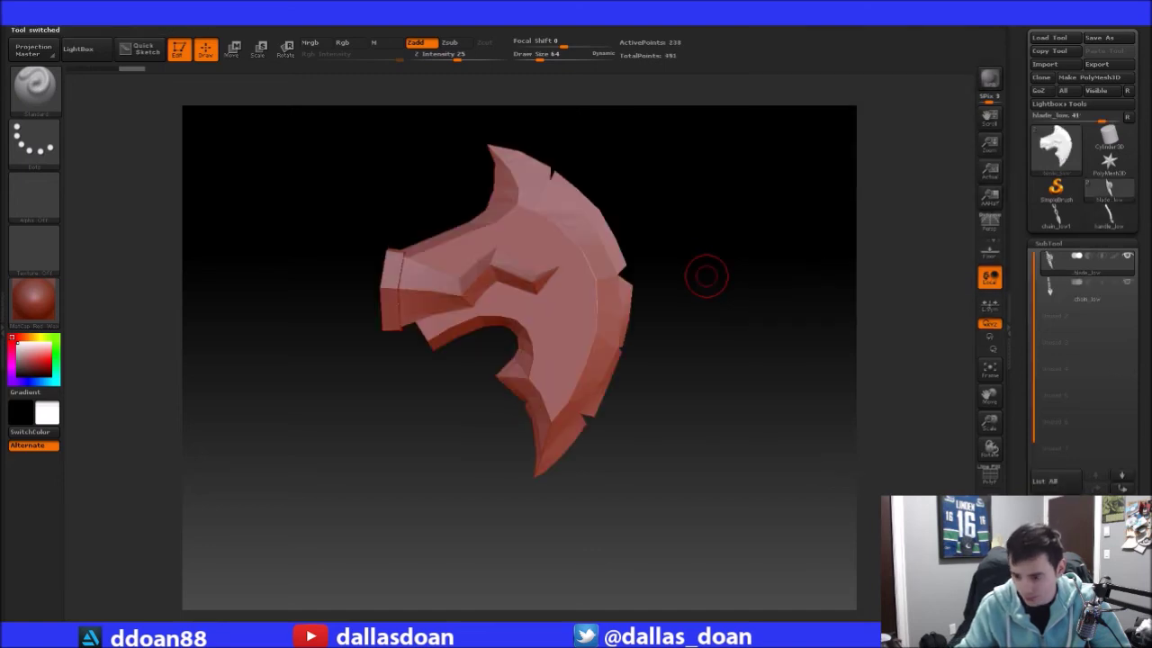
left_click(1109, 548)
left_click(1108, 547)
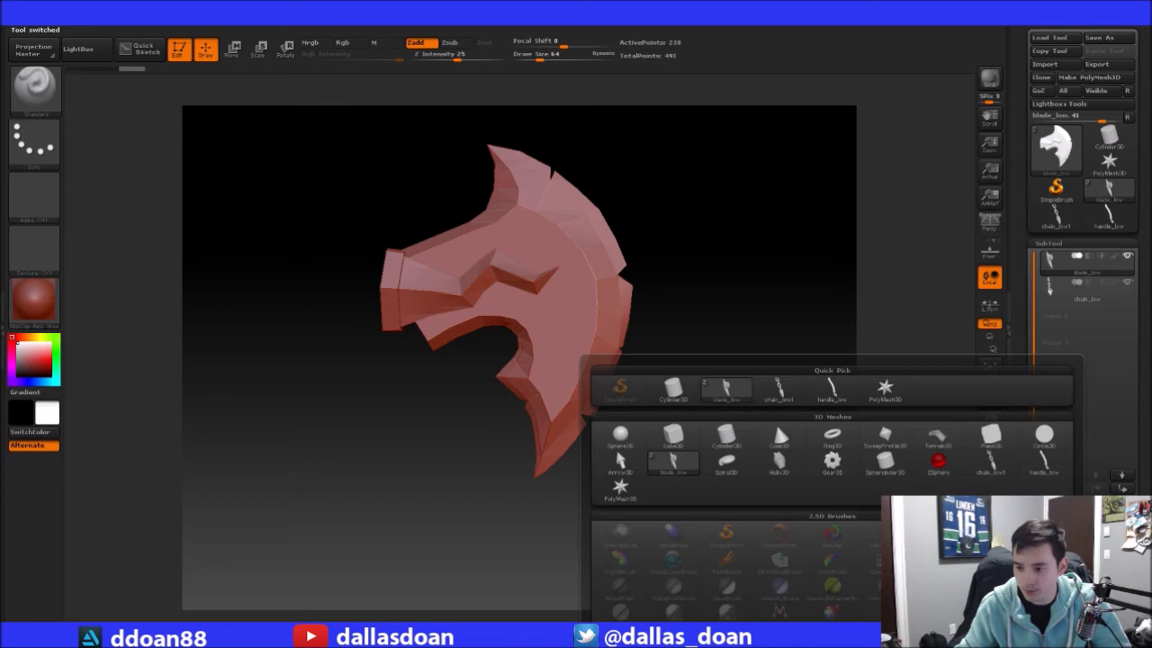
left_click(829, 387)
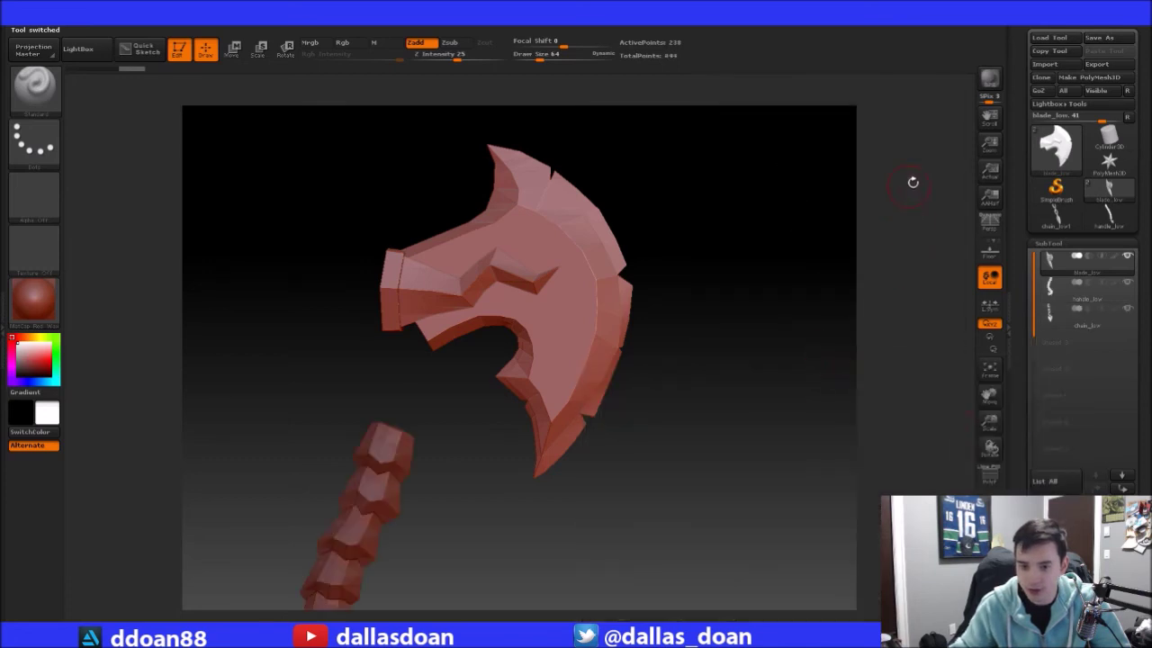
Import head_low.obj into a fresh PolyMesh3D tool
left_click(1108, 160)
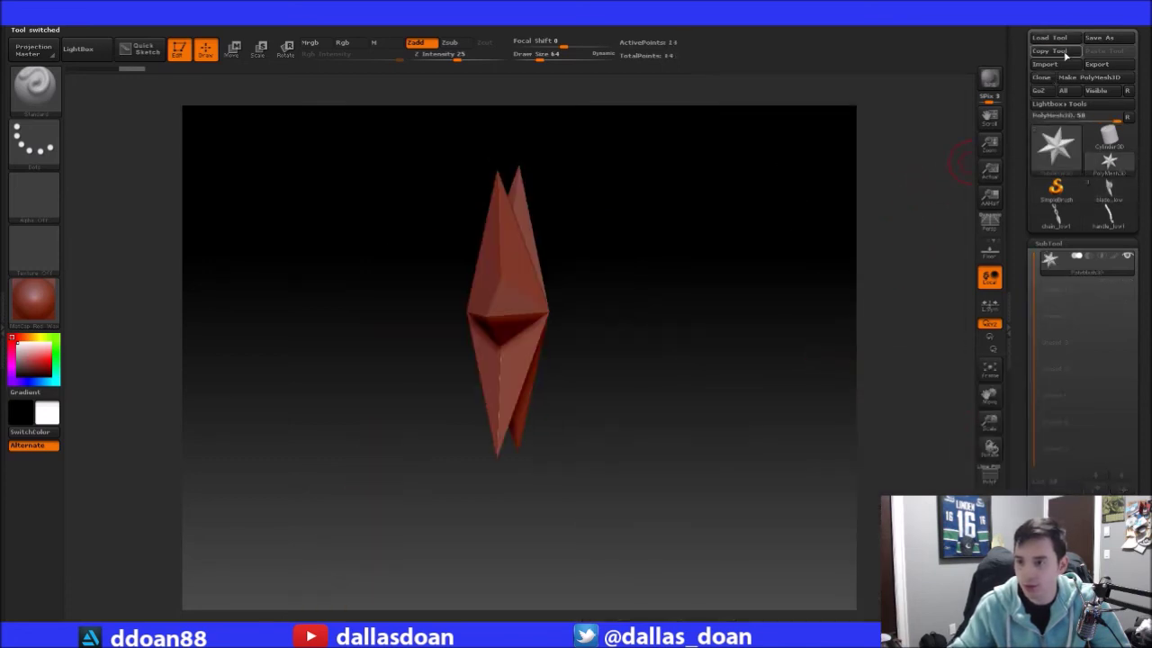
left_click(1045, 64)
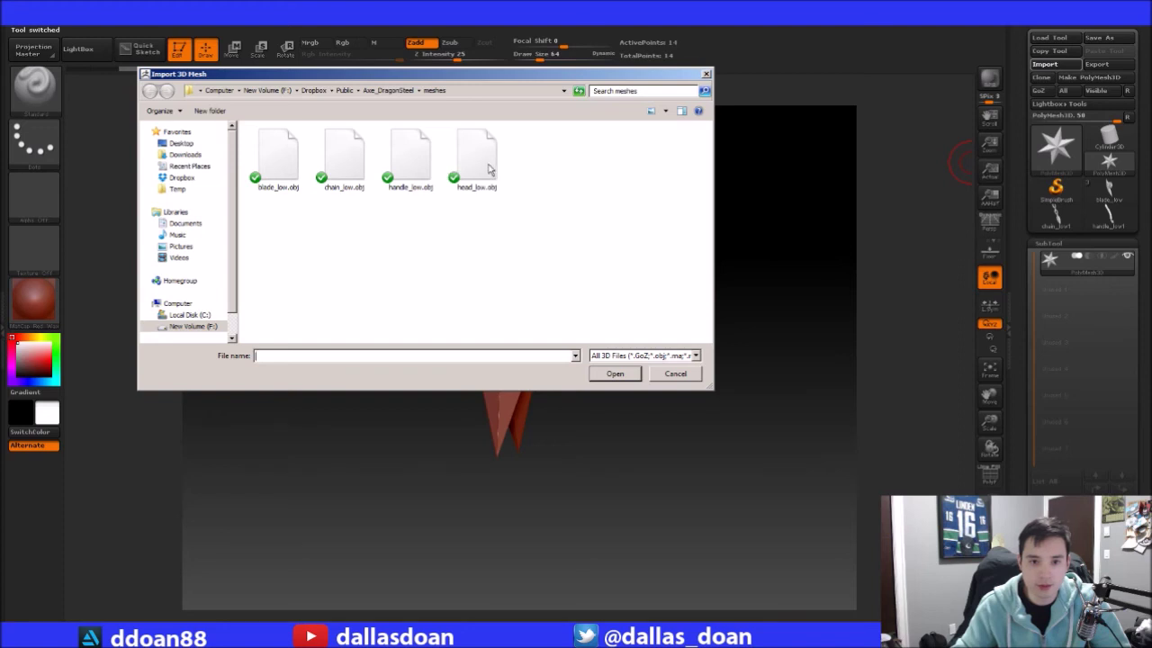
left_click(478, 173)
left_click(616, 374)
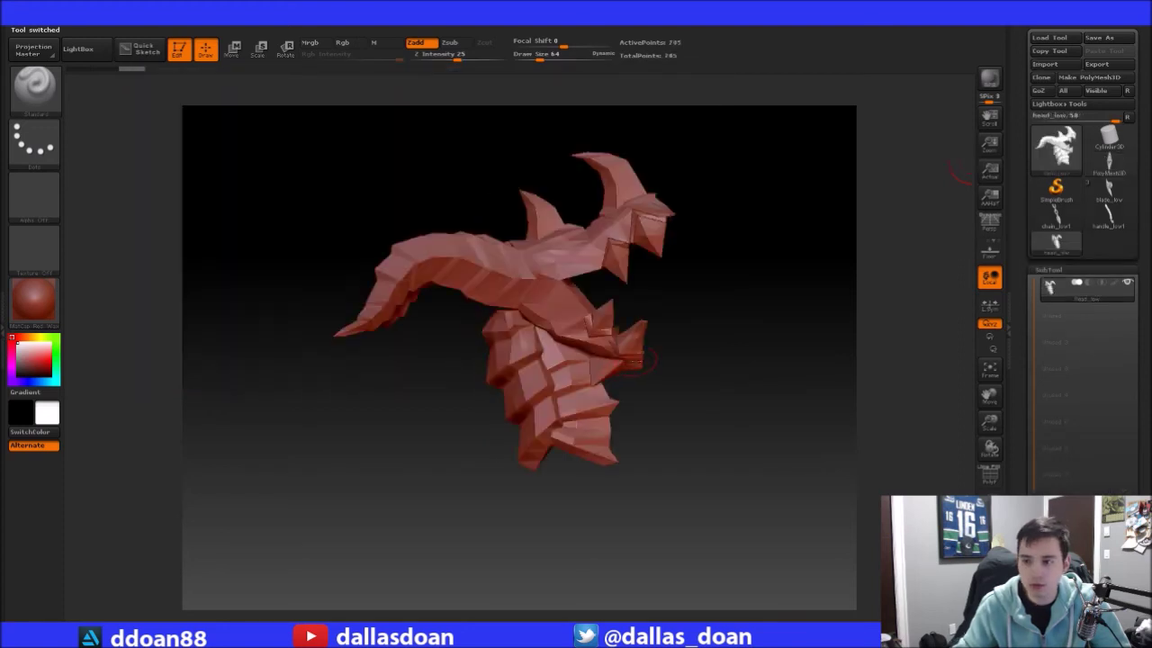
left_click_drag(771, 304, 792, 196)
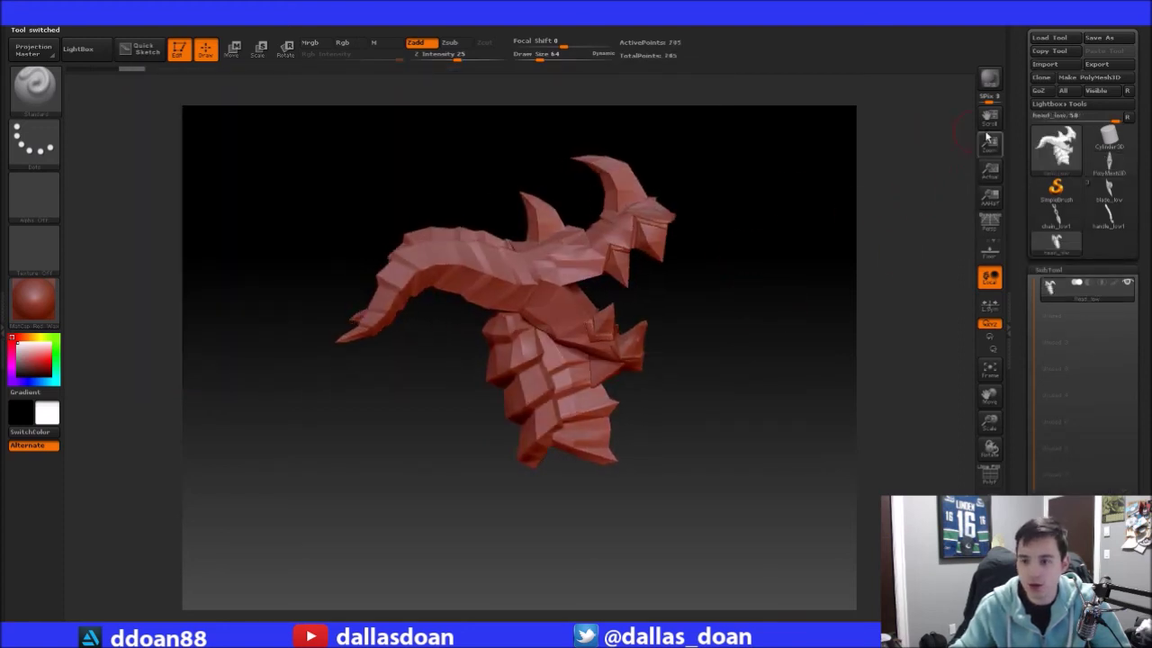
Switch back to the blade_low tool and append the head_low mesh as a subtool
left_click(1109, 191)
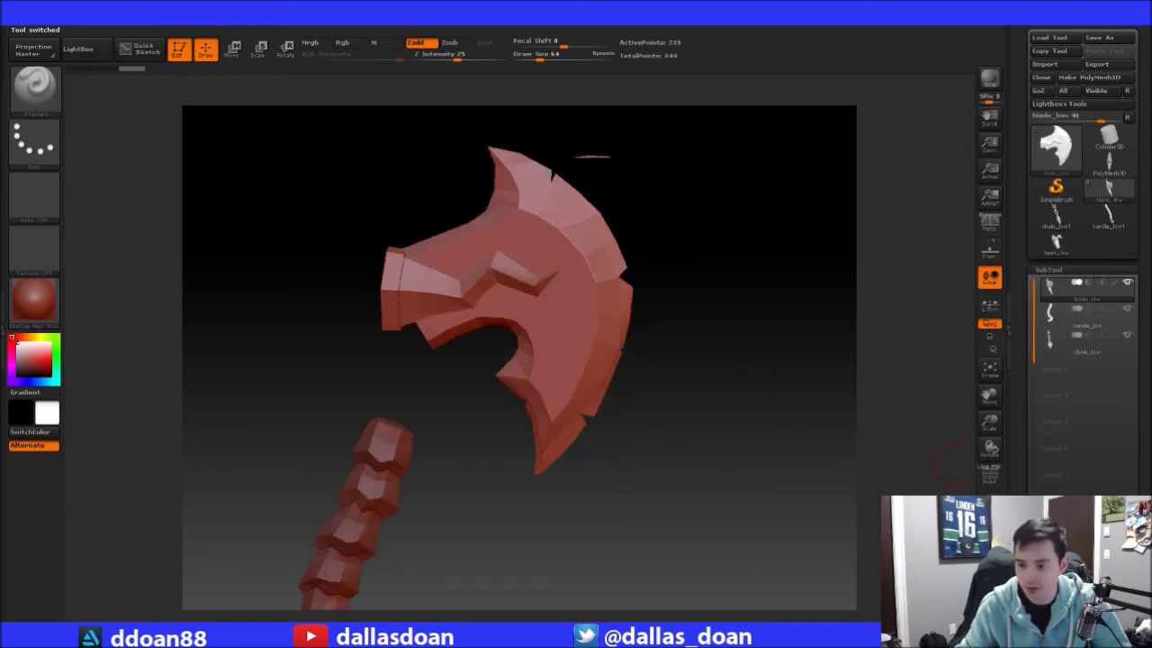
left_click(1103, 581)
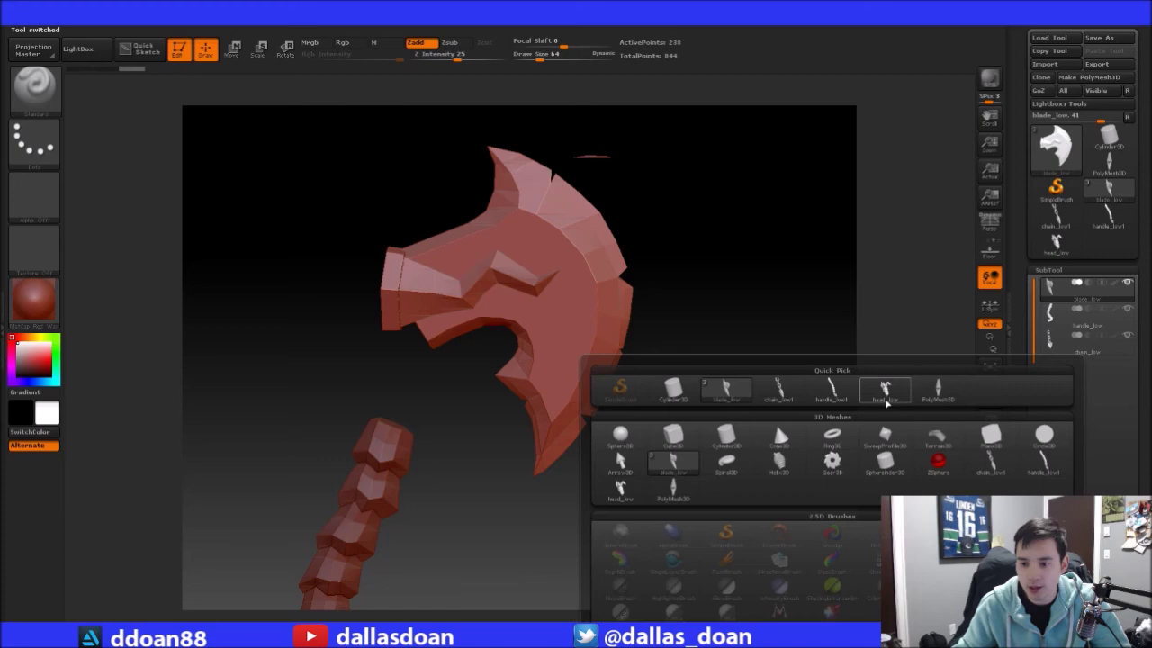
left_click(886, 404)
left_click_drag(753, 291, 721, 234)
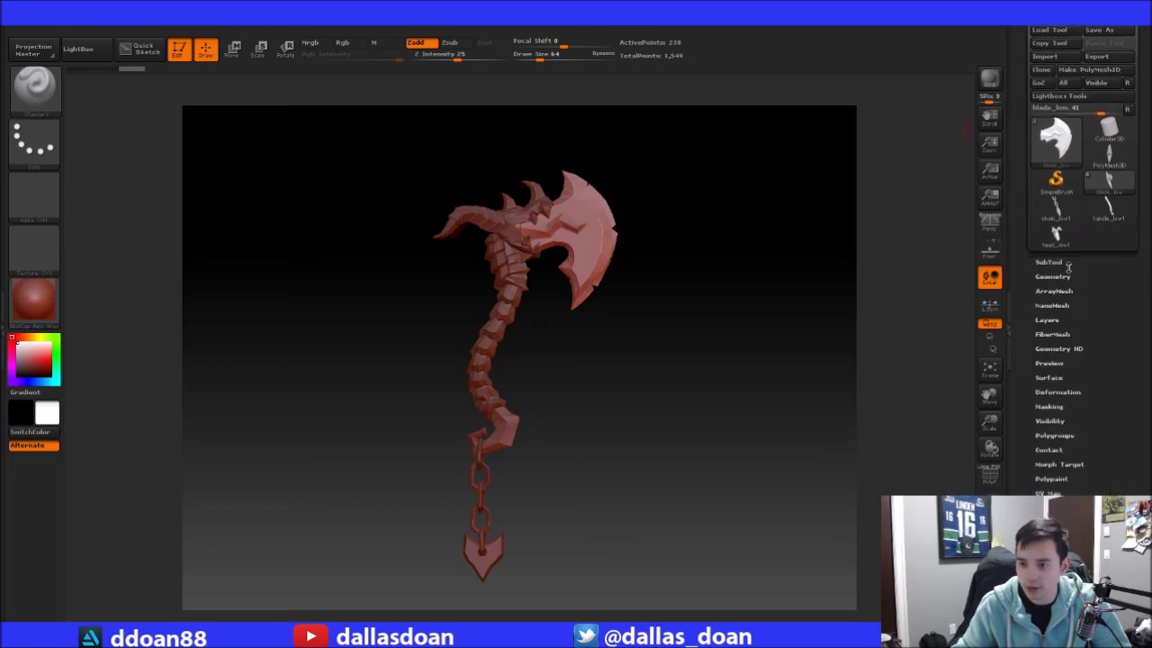
Make chain_low the active subtool of the assembled axe
scroll(1140, 257, "down", 3)
scroll(1139, 257, "up", 3)
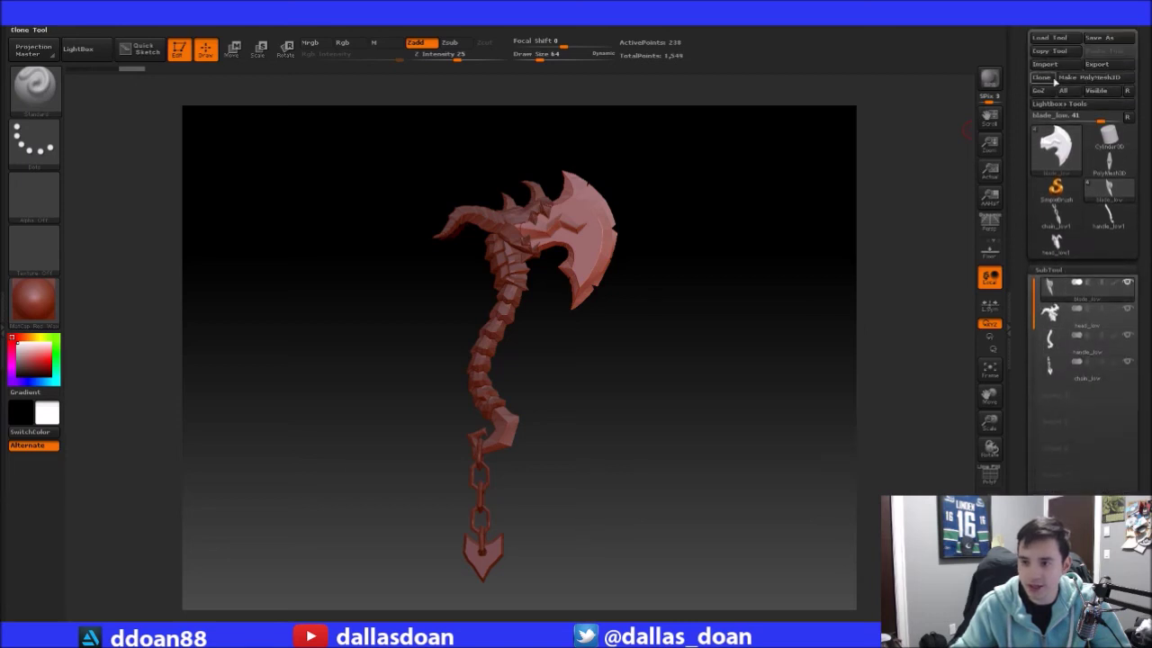
left_click_drag(766, 188, 780, 205)
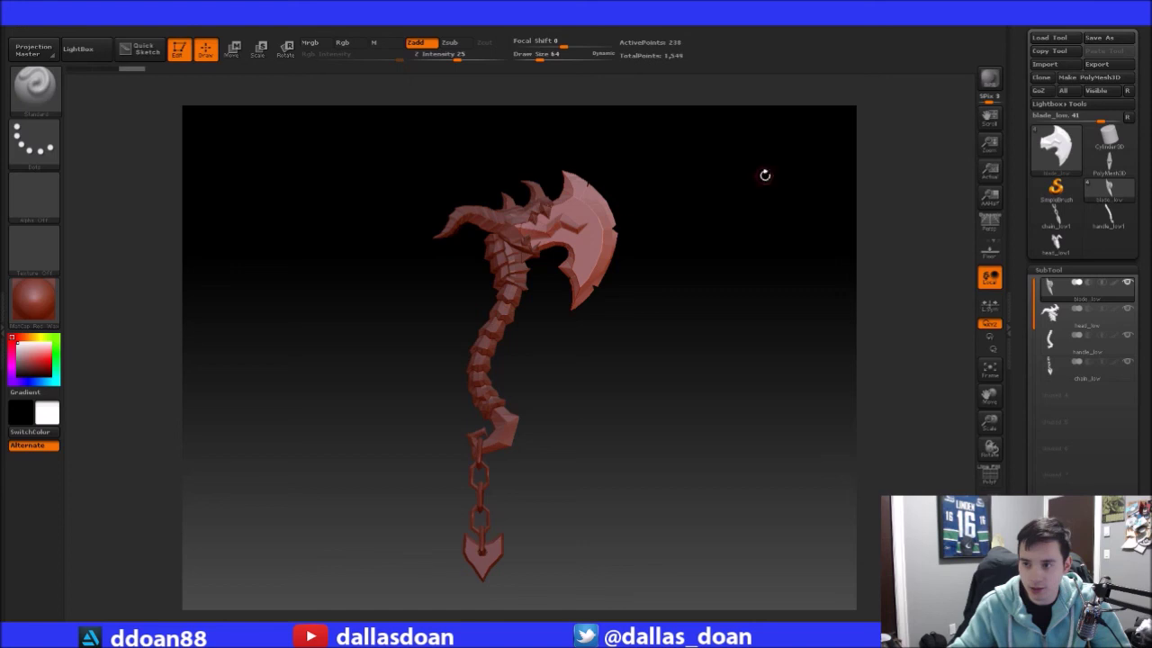
left_click(1085, 367)
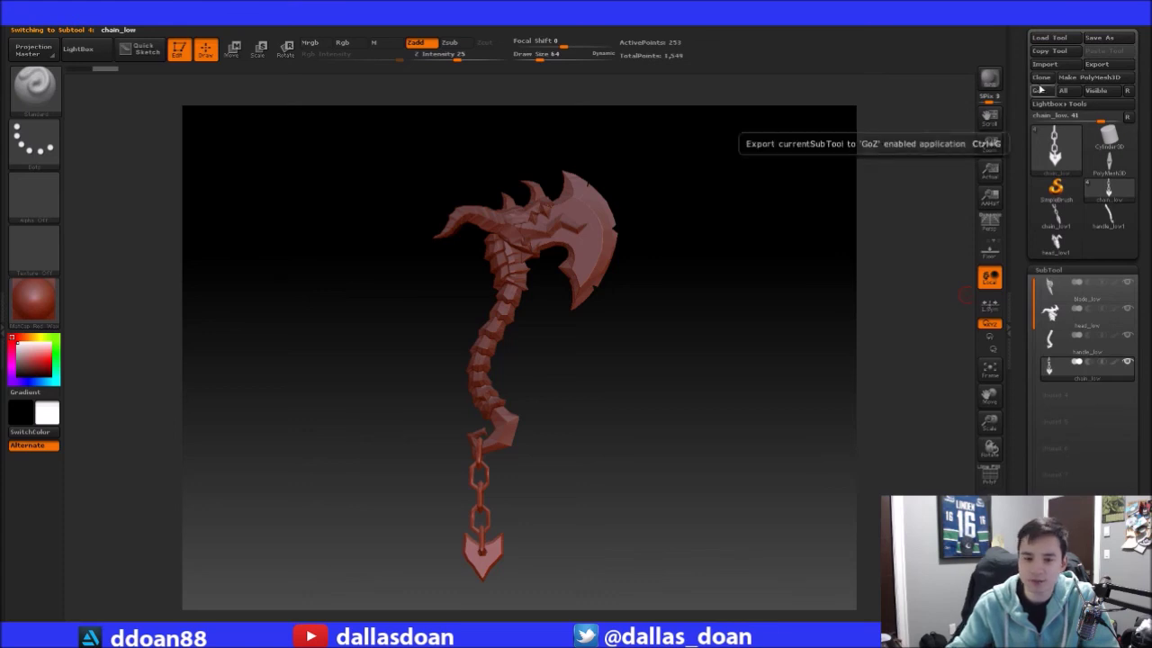
Start saving the tool to disk and create a folder named zbrush inside the Axe_DragonSteel project folder
left_click(1098, 37)
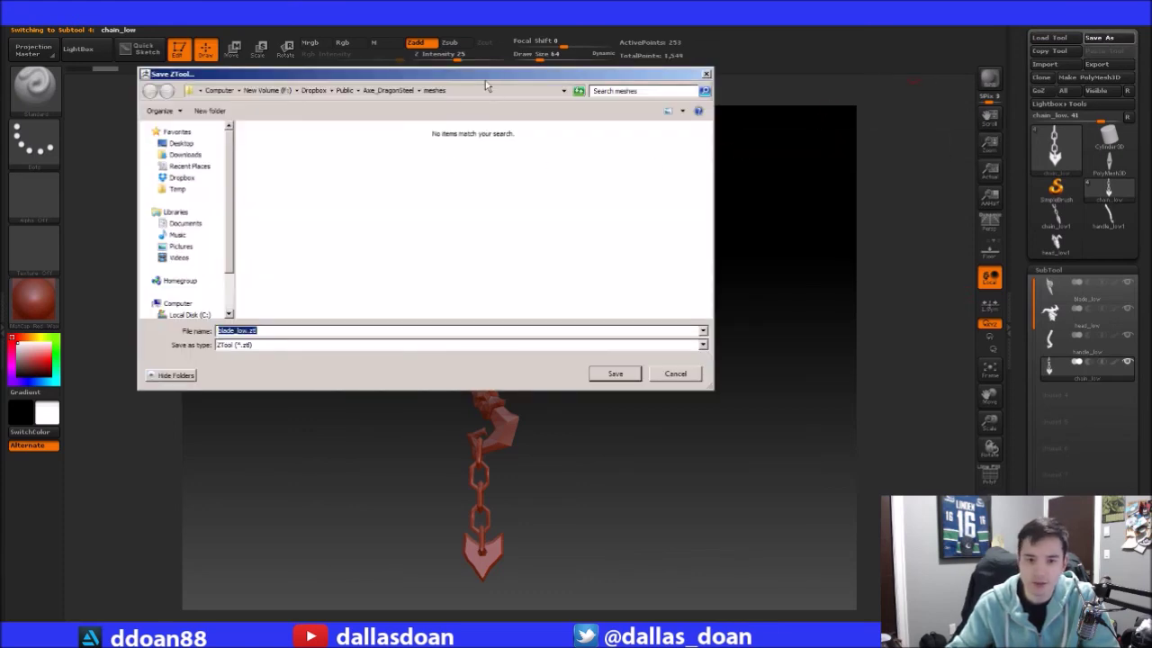
left_click(492, 136)
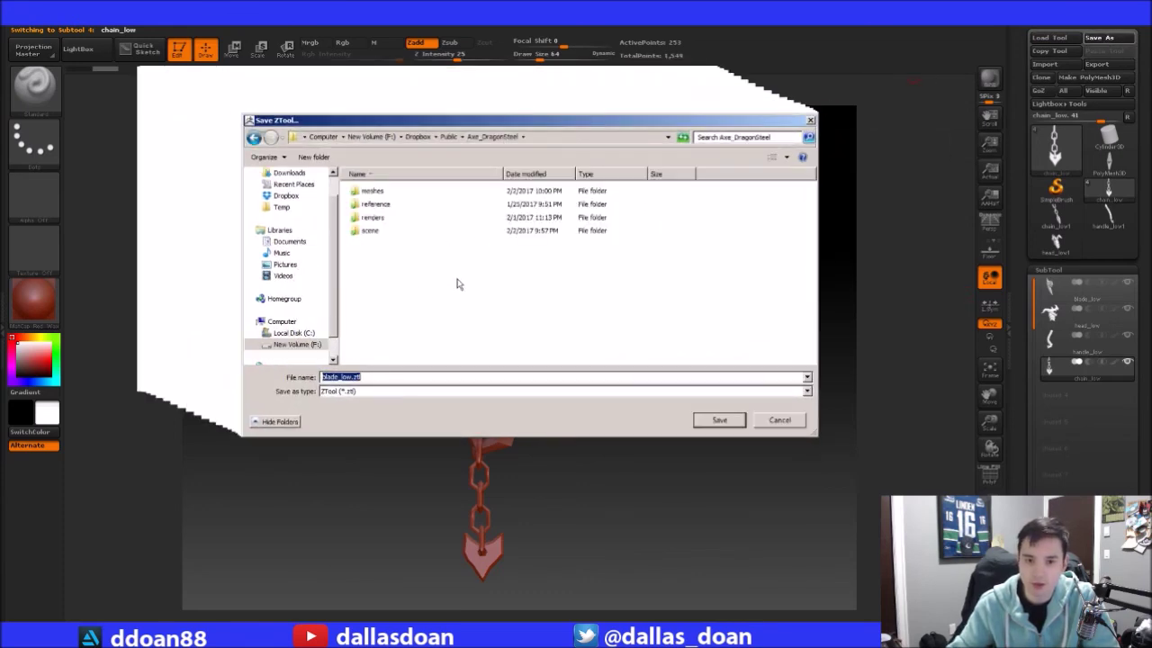
right_click(387, 300)
mouse_move(437, 411)
left_click(495, 411)
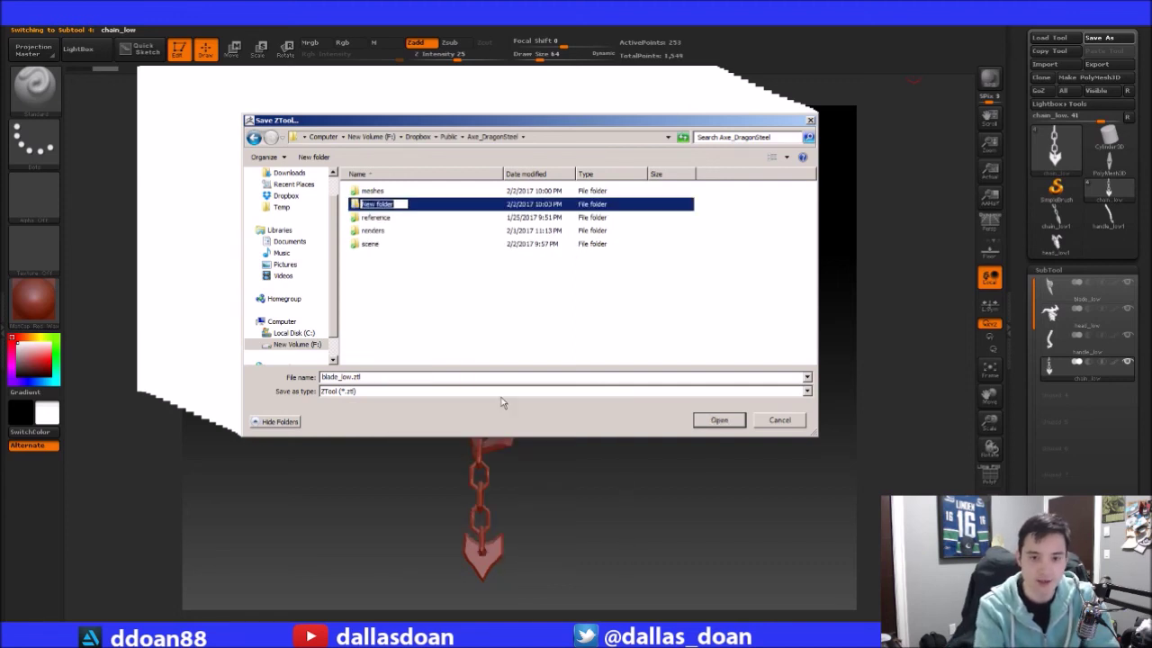
type("zbrush")
key("Return")
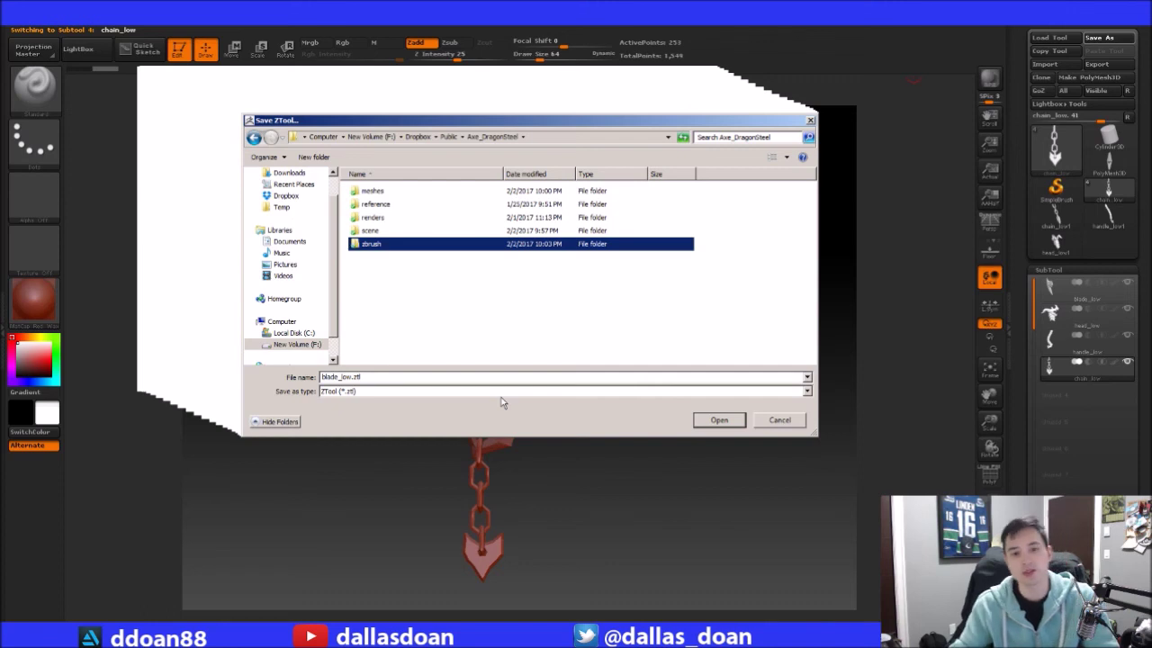
Save the tool as Axe_DragonSteel.ztl in the zbrush folder
double_click(364, 247)
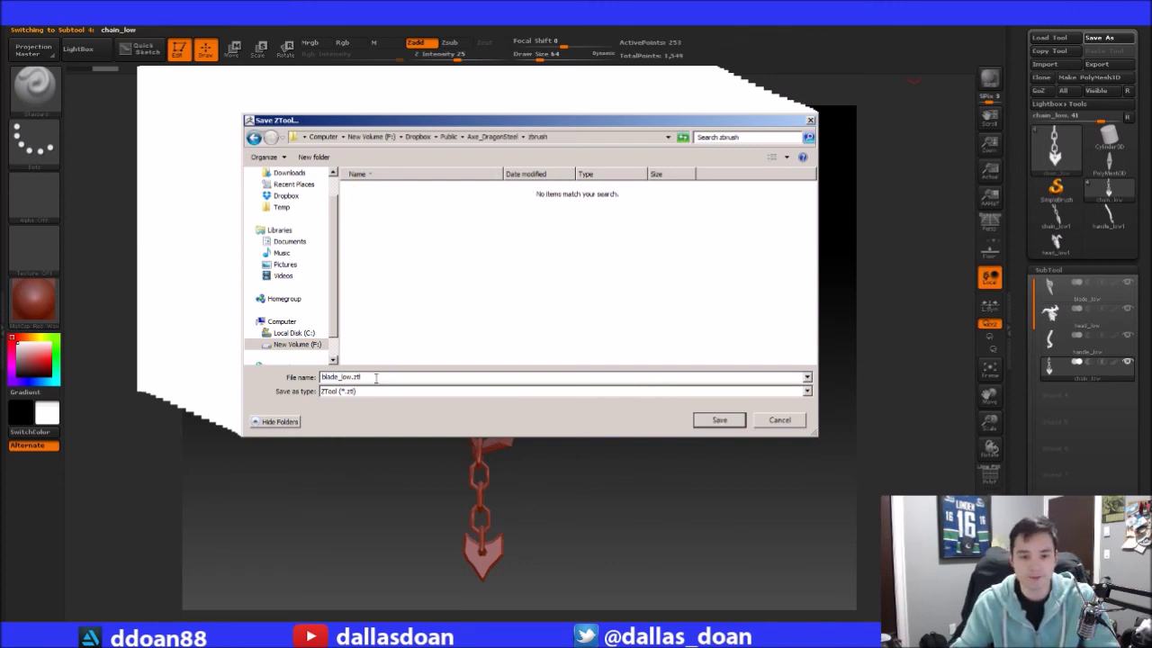
left_click(350, 379)
left_click(361, 377)
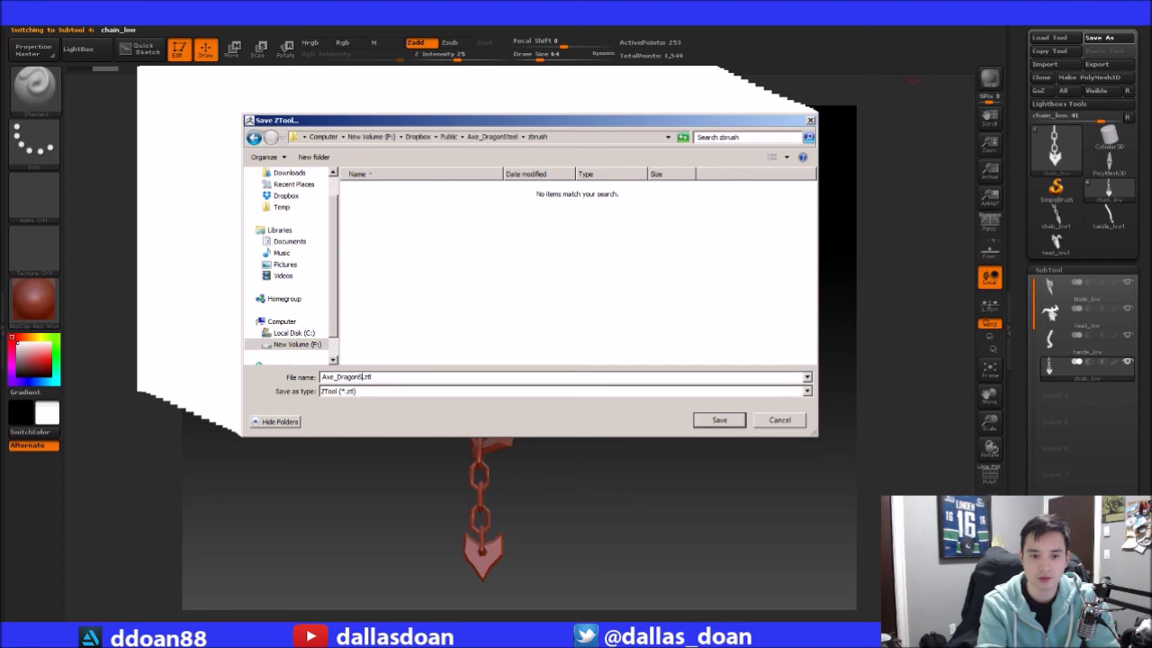
left_click(719, 419)
left_click_drag(729, 243, 673, 210)
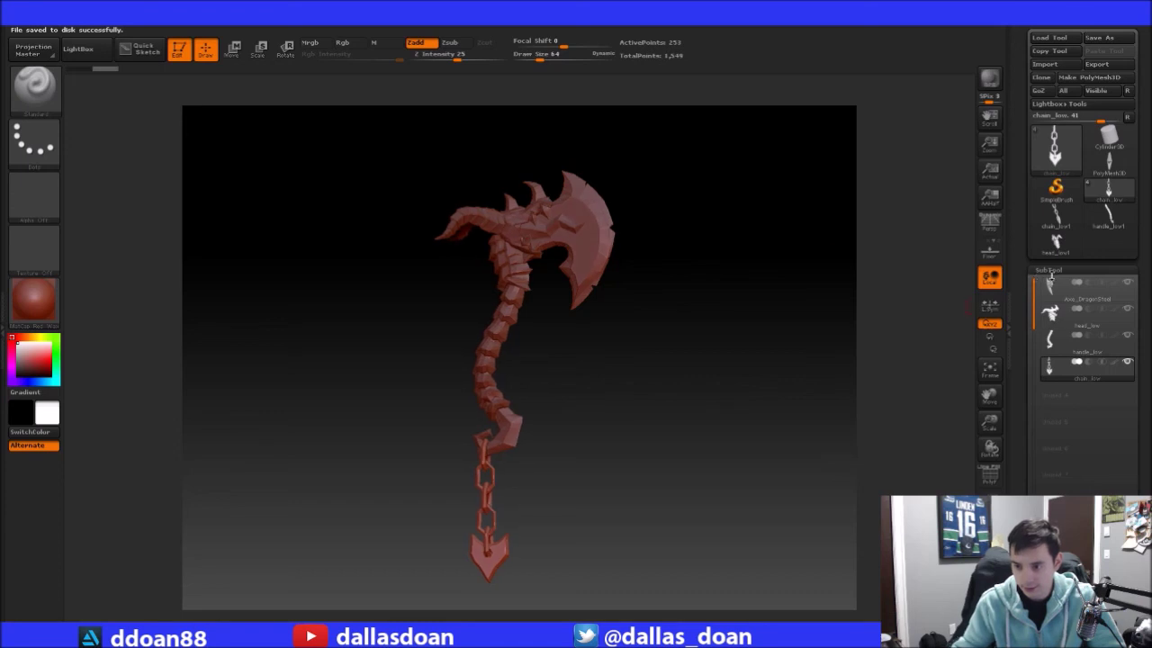
left_click(1050, 271)
left_click(1055, 270)
left_click_drag(684, 320, 653, 319)
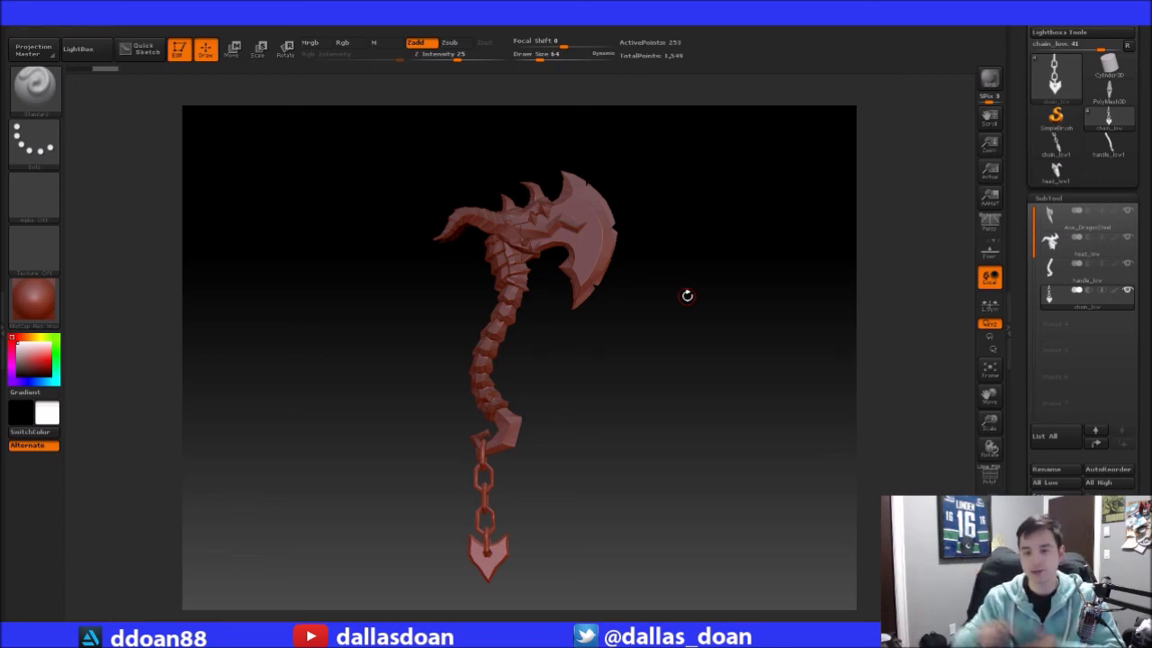
left_click_drag(710, 202, 623, 220)
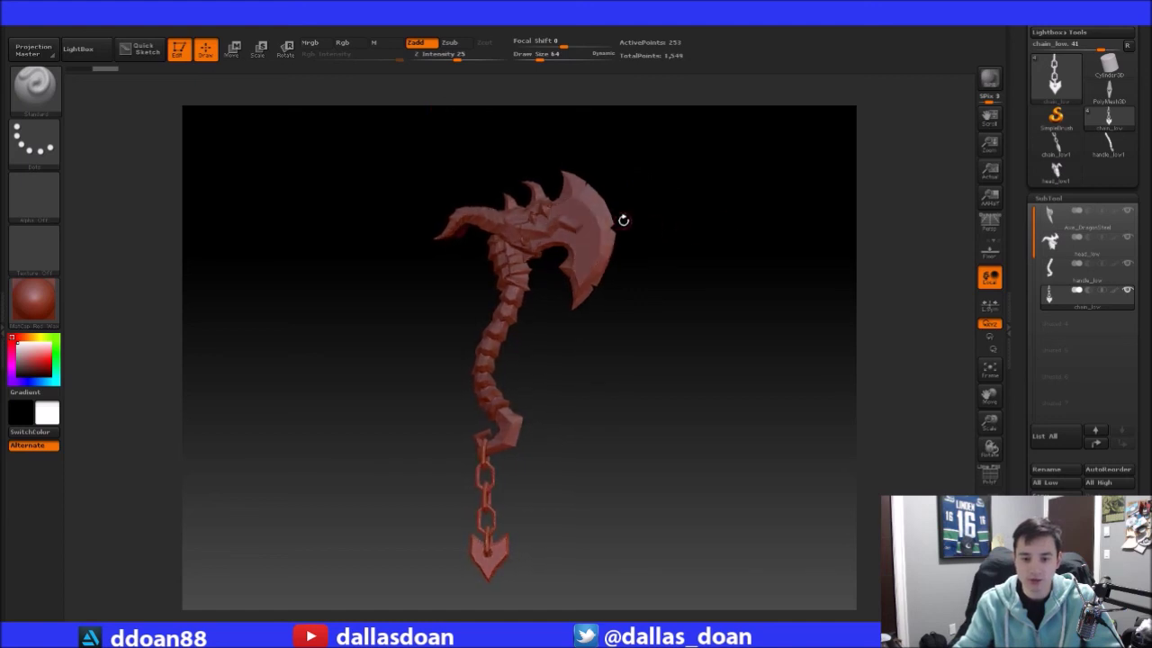
left_click_drag(673, 173, 691, 178)
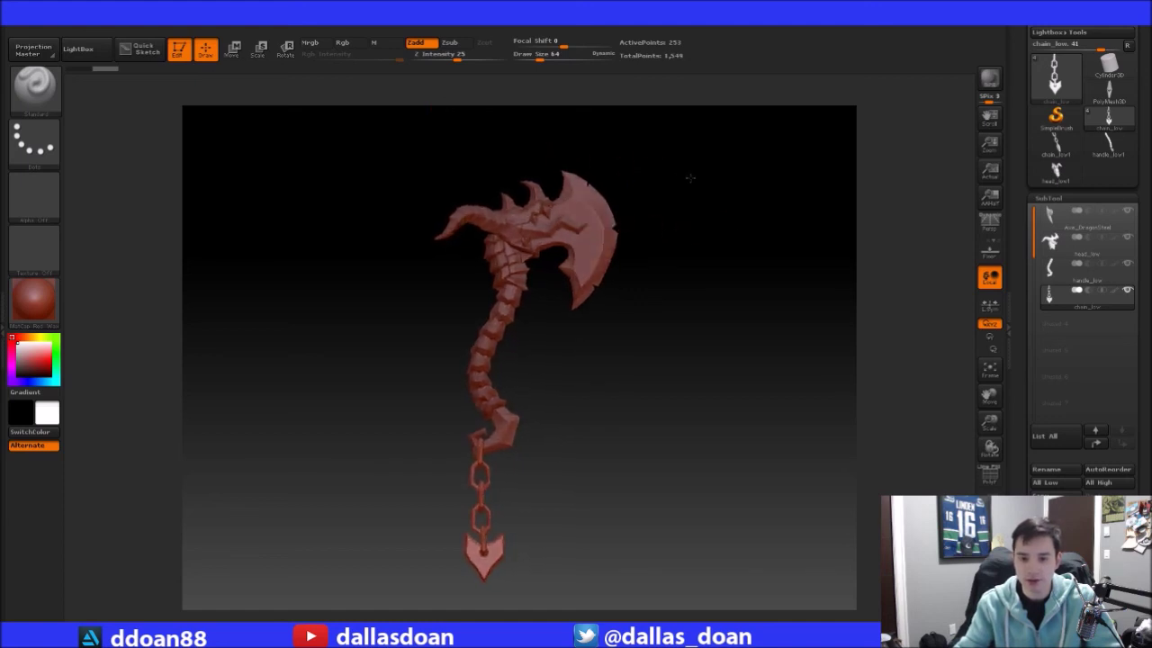